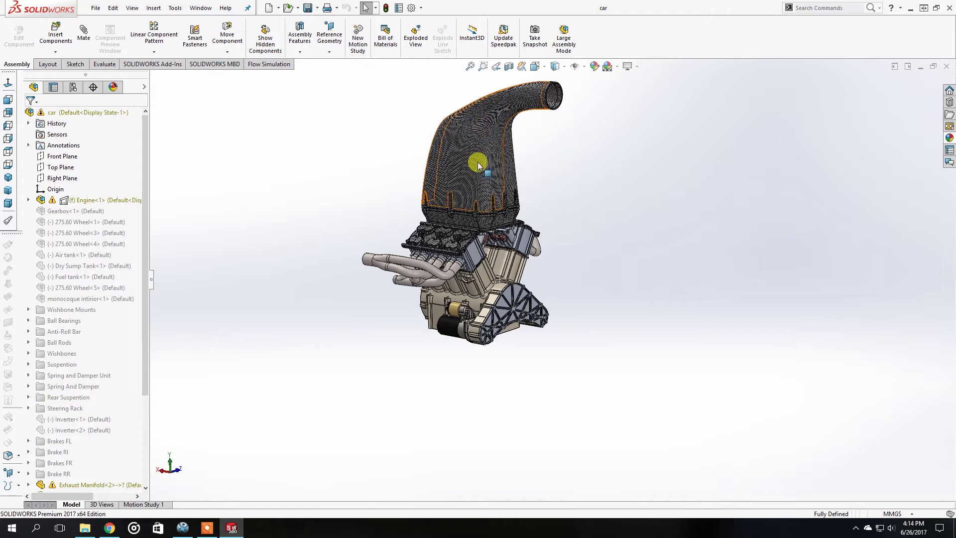
- Orbit and zoom around the V6 to view the engine block from both sides
middle_drag(477, 247, 460, 254)
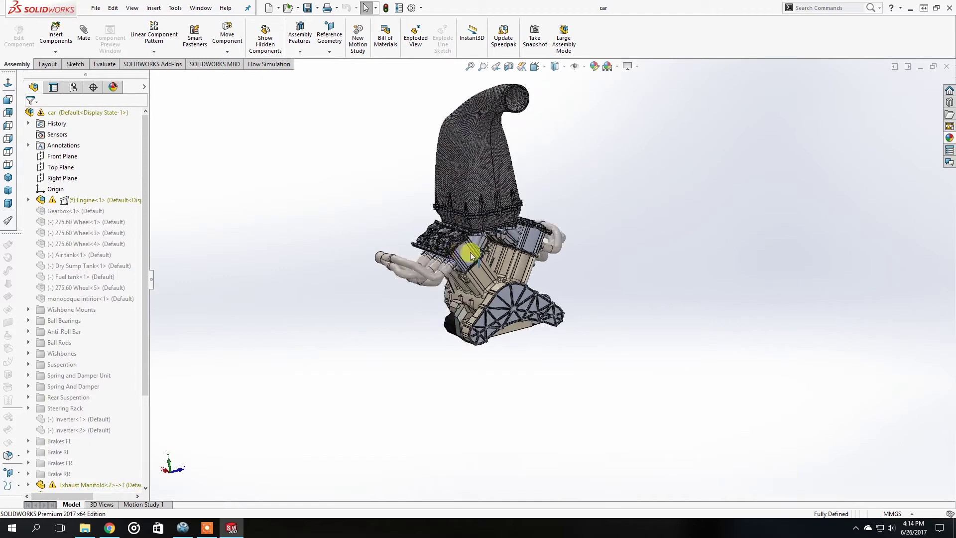
scroll(468, 251, down, 2)
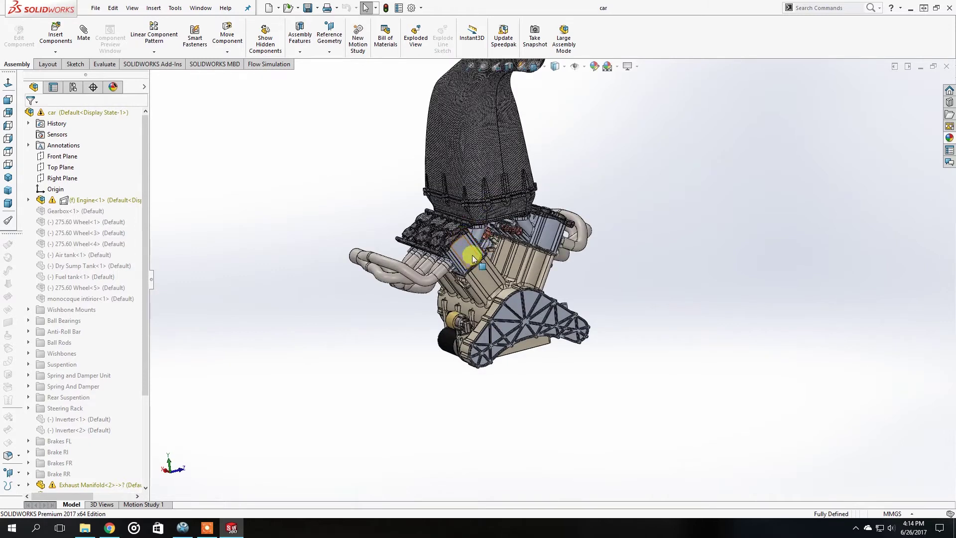
middle_drag(483, 277, 474, 260)
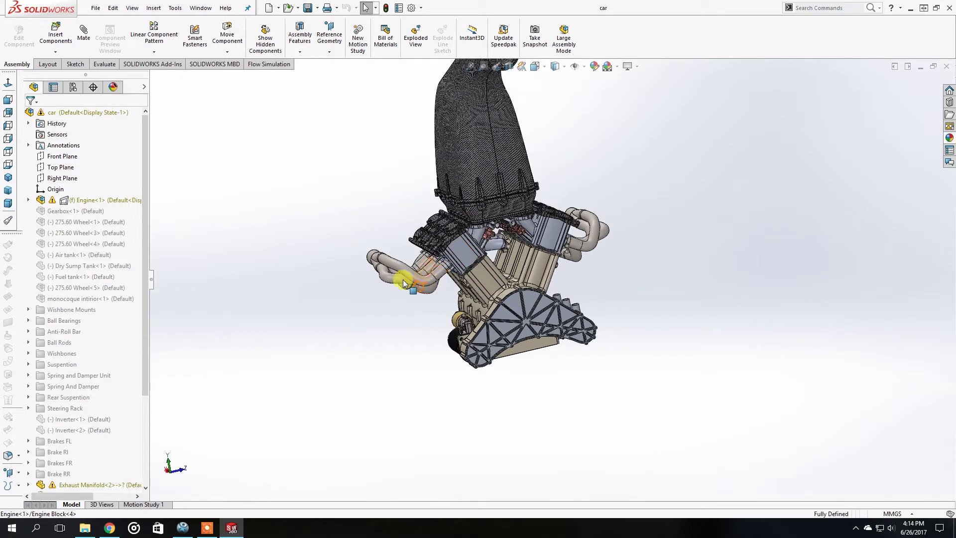
middle_drag(369, 239, 488, 256)
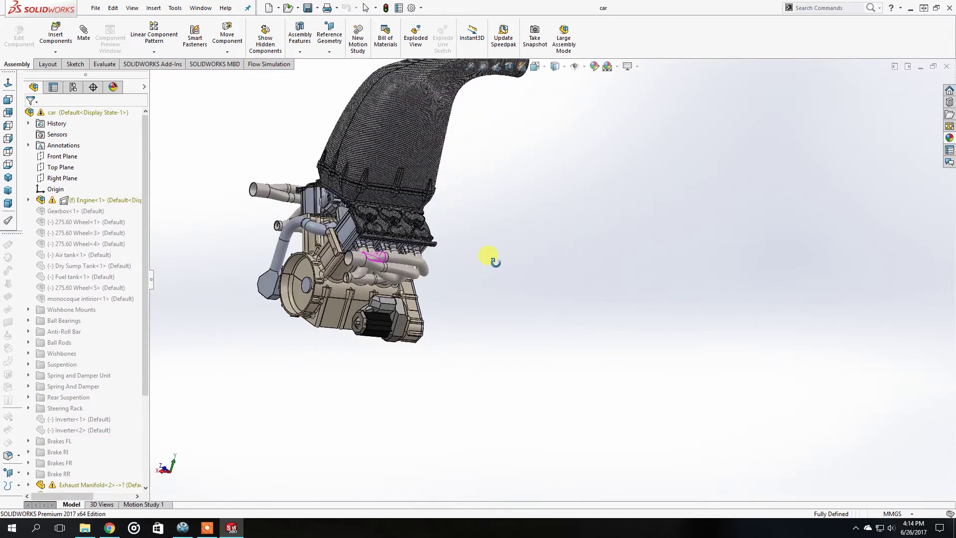
scroll(343, 245, down, 5)
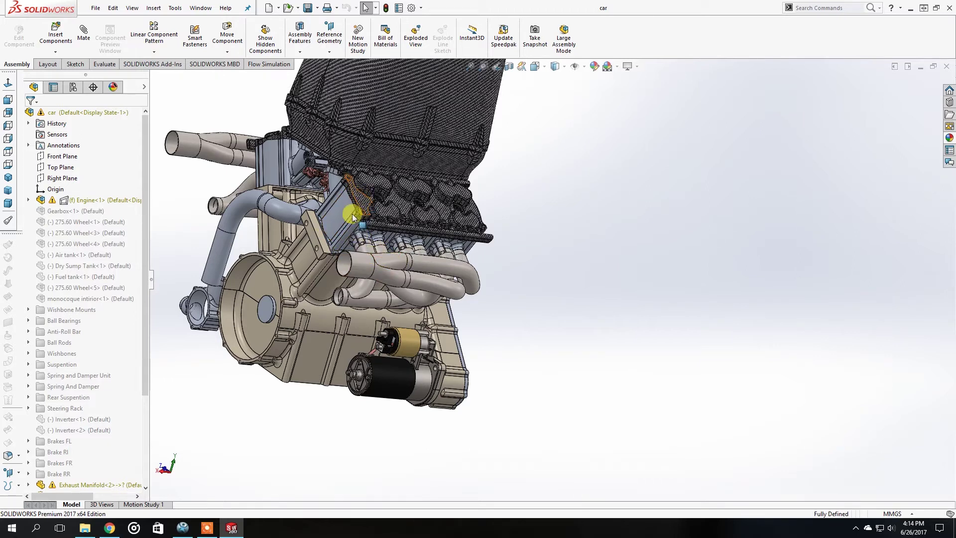
scroll(379, 272, up, 5)
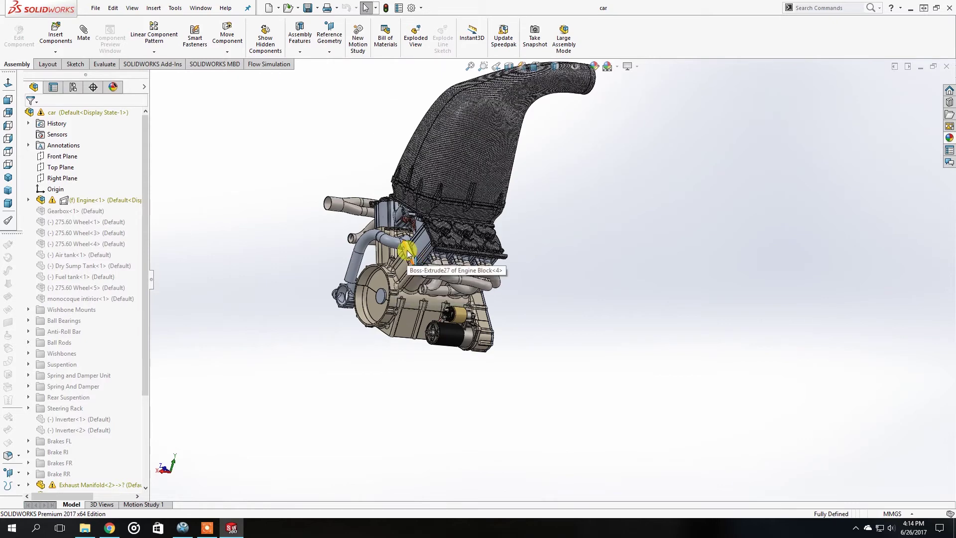
scroll(416, 258, down, 2)
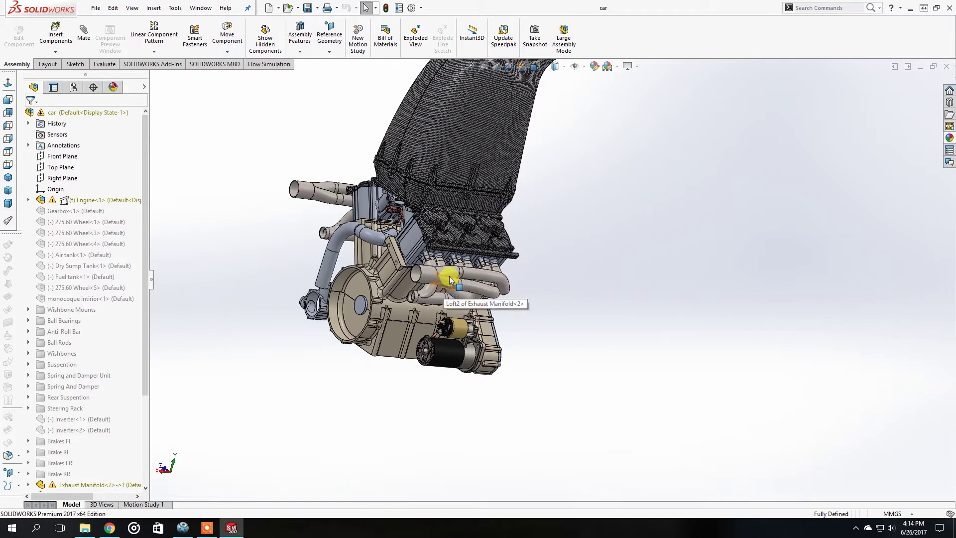
- Turn the engine to show the exhaust headers on the exhaust side
middle_drag(464, 245, 446, 263)
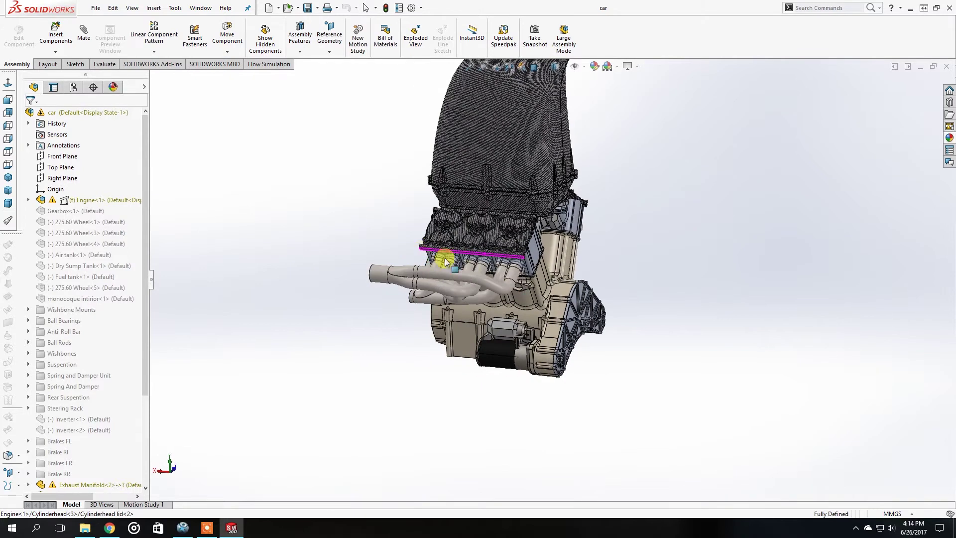
scroll(545, 294, down, 2)
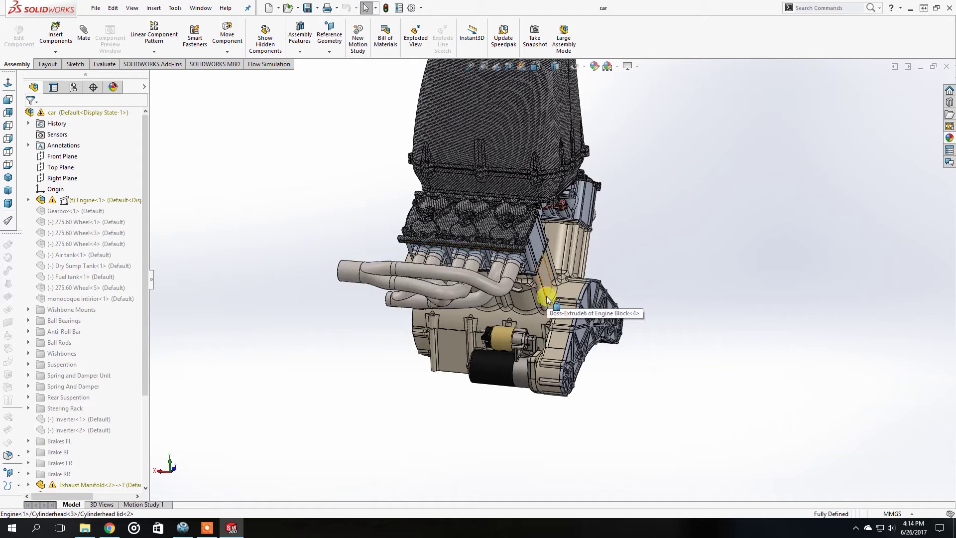
middle_drag(511, 278, 546, 226)
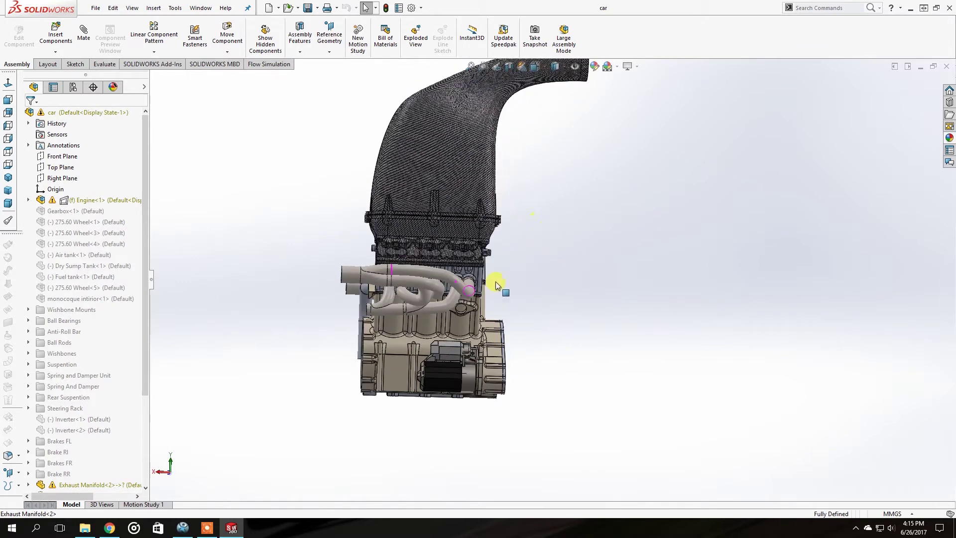
middle_drag(496, 259, 496, 252)
scroll(537, 209, up, 2)
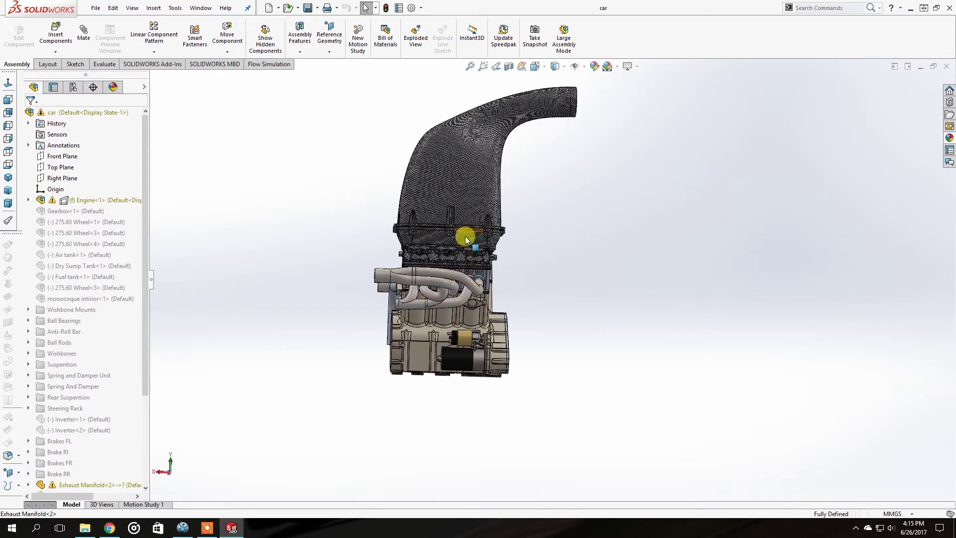
- Orbit to a front view, then onto the engine's left cylinder bank
middle_drag(465, 231, 384, 257)
scroll(449, 284, up, 4)
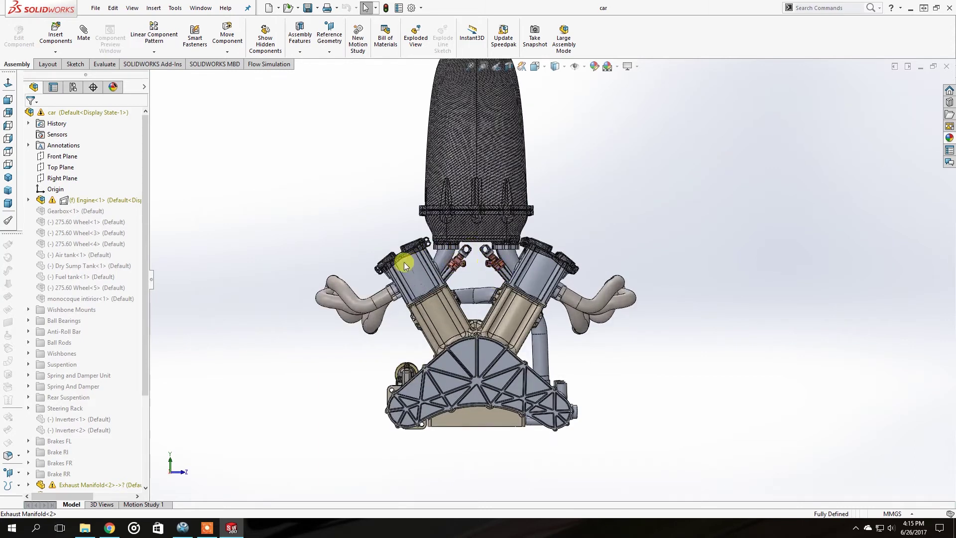
middle_drag(397, 258, 524, 184)
scroll(434, 281, down, 5)
click(408, 145)
- Orbit round the side of the engine and the carbon air intake box
middle_drag(635, 161, 666, 165)
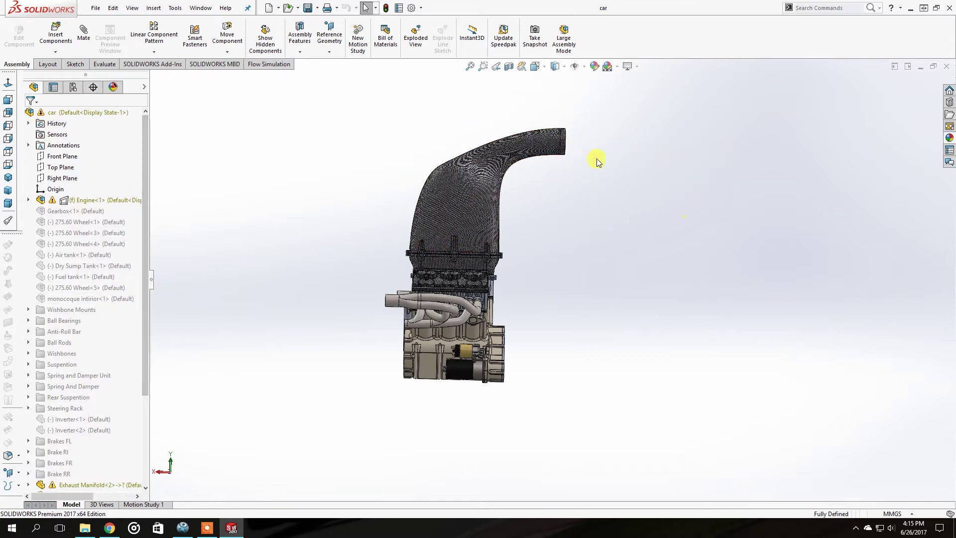
middle_drag(533, 229, 539, 224)
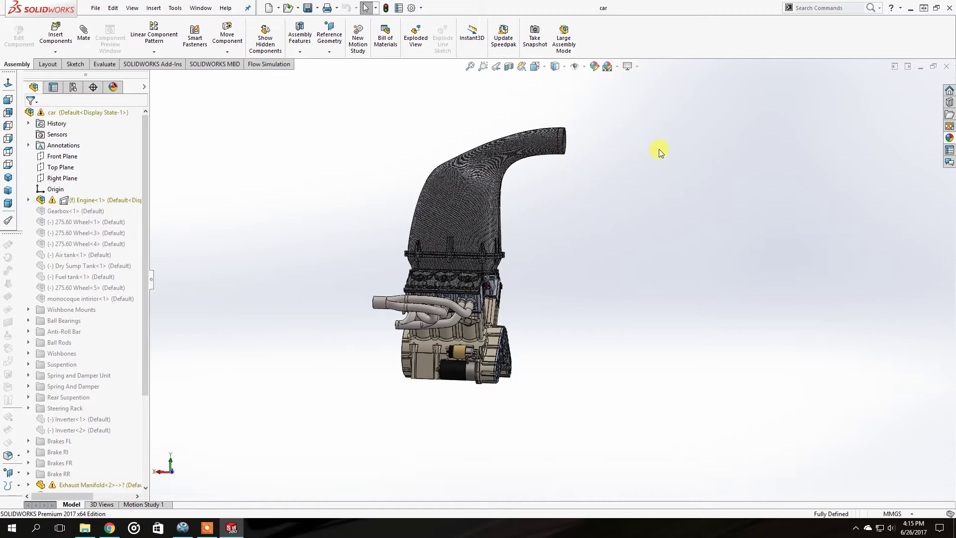
middle_drag(518, 160, 622, 157)
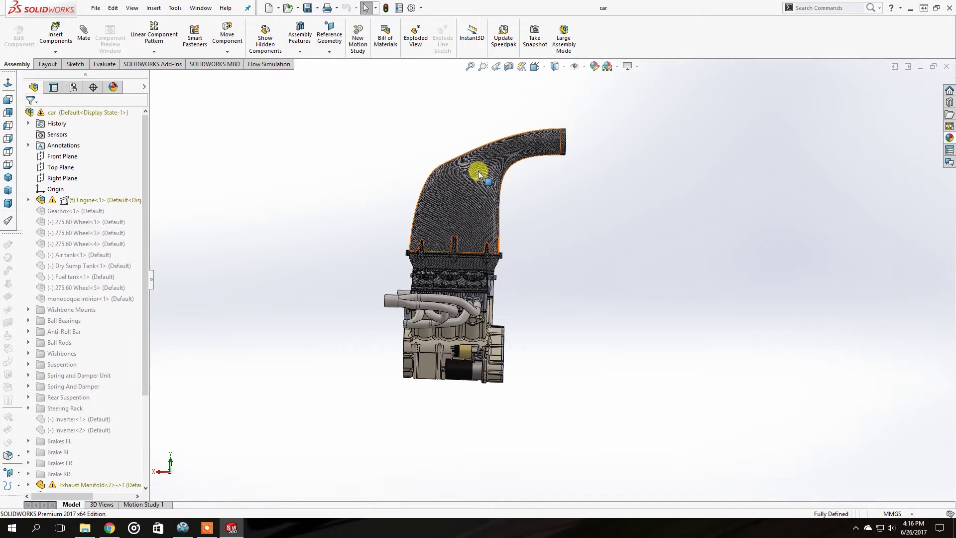
middle_drag(451, 199, 523, 154)
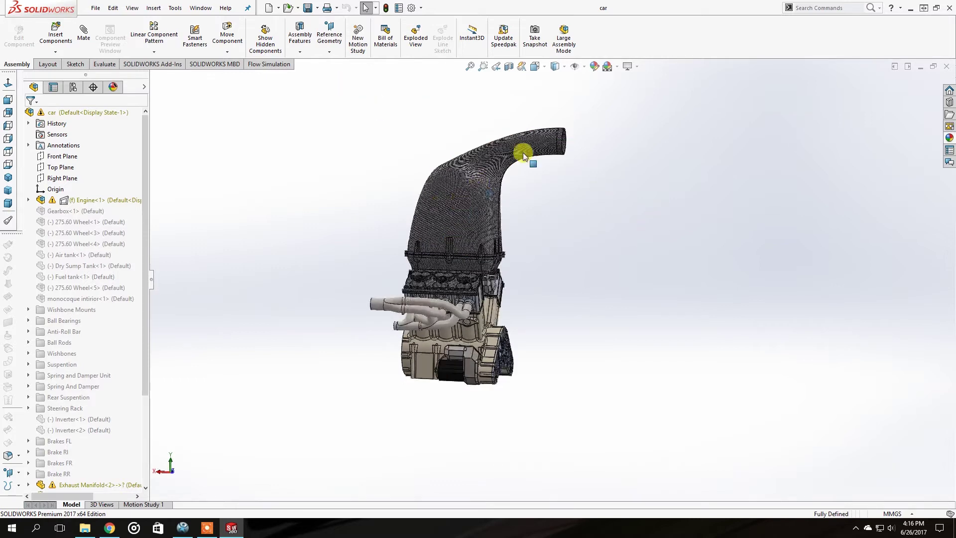
scroll(581, 133, down, 2)
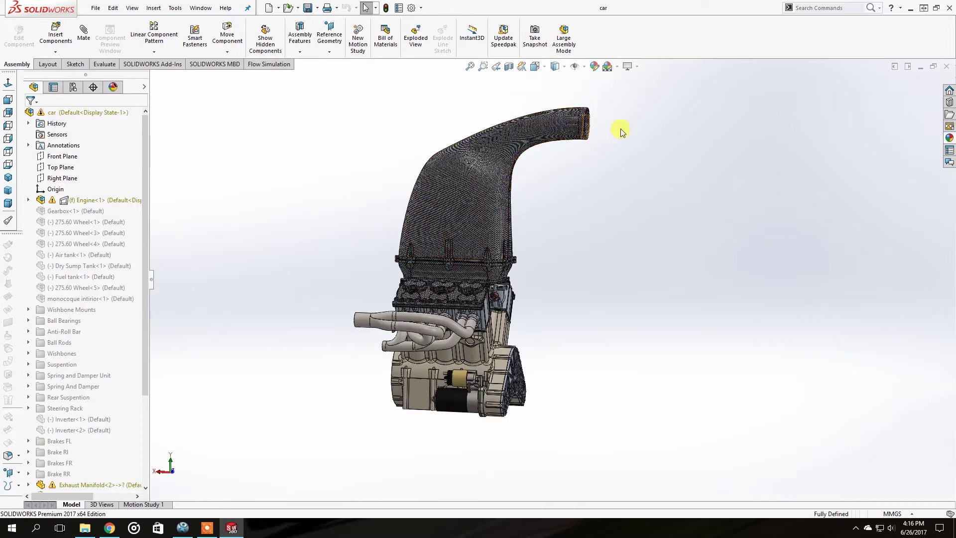
middle_drag(559, 125, 601, 144)
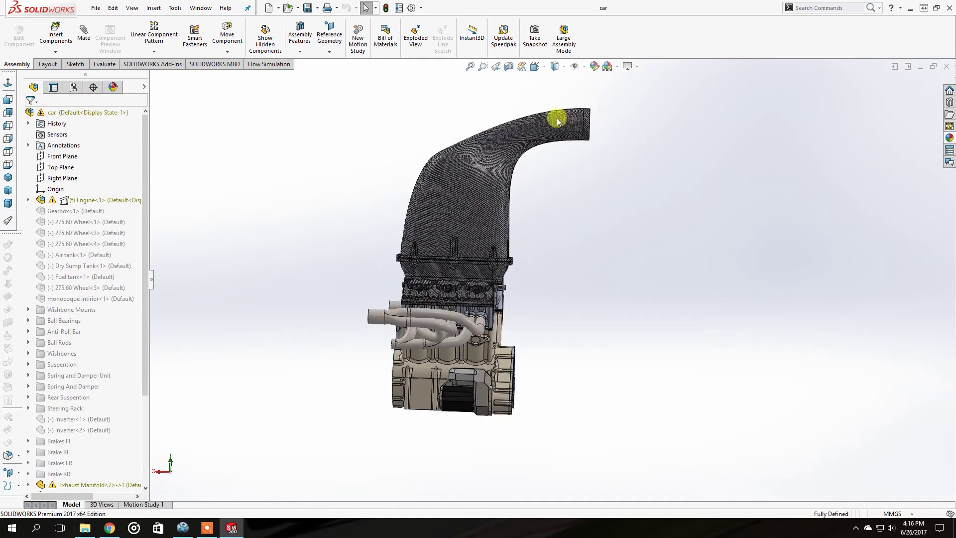
scroll(557, 117, down, 2)
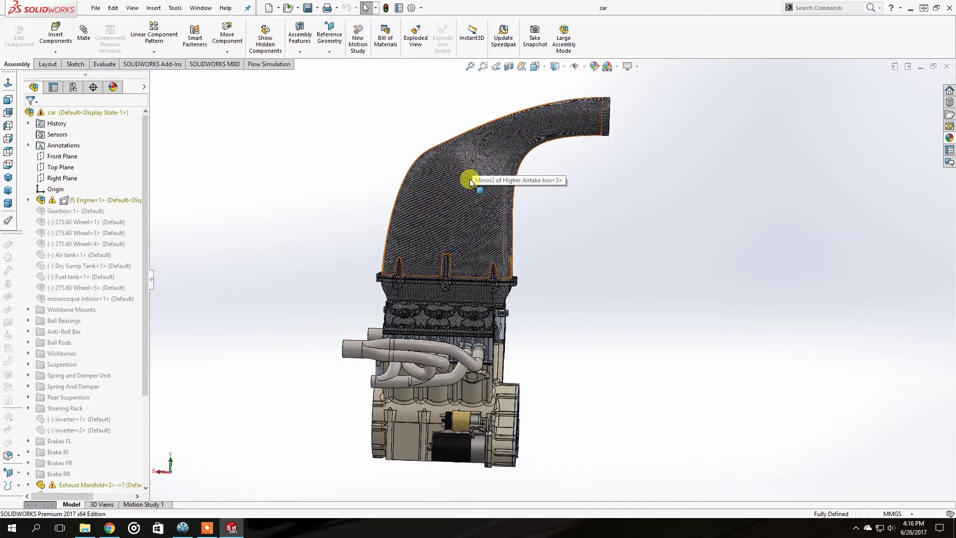
- Orbit further around the air intake to a three-quarter view
middle_drag(470, 182, 438, 179)
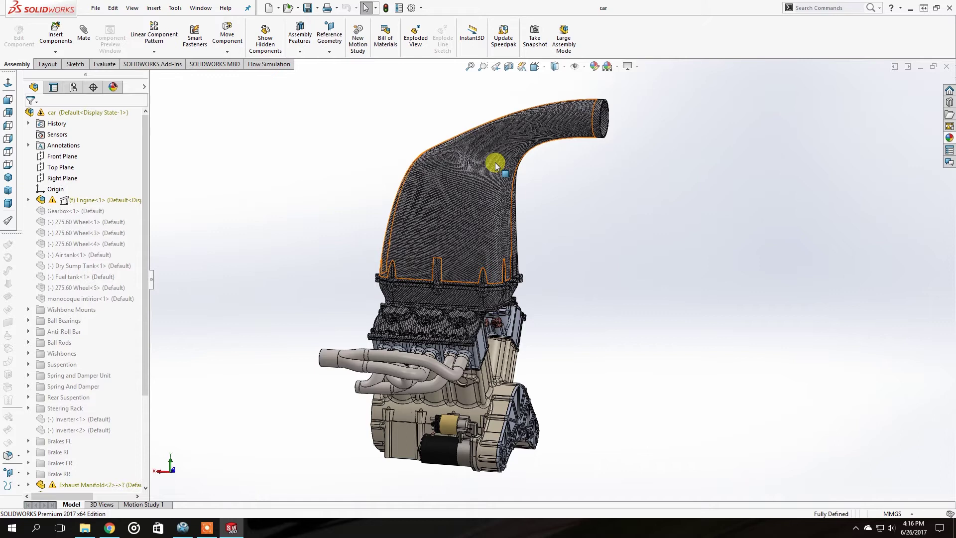
middle_drag(449, 190, 458, 188)
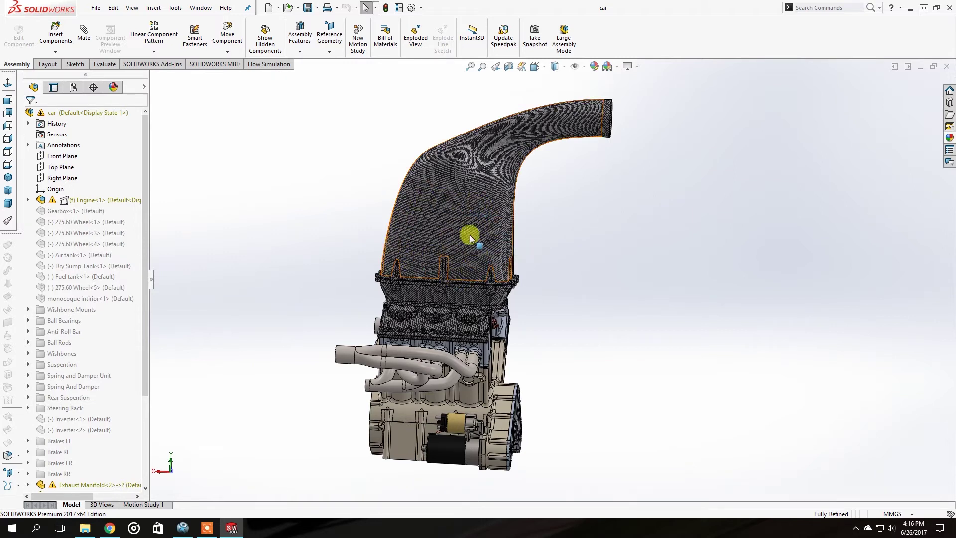
middle_drag(453, 250, 375, 255)
middle_drag(577, 108, 498, 297)
scroll(477, 256, down, 2)
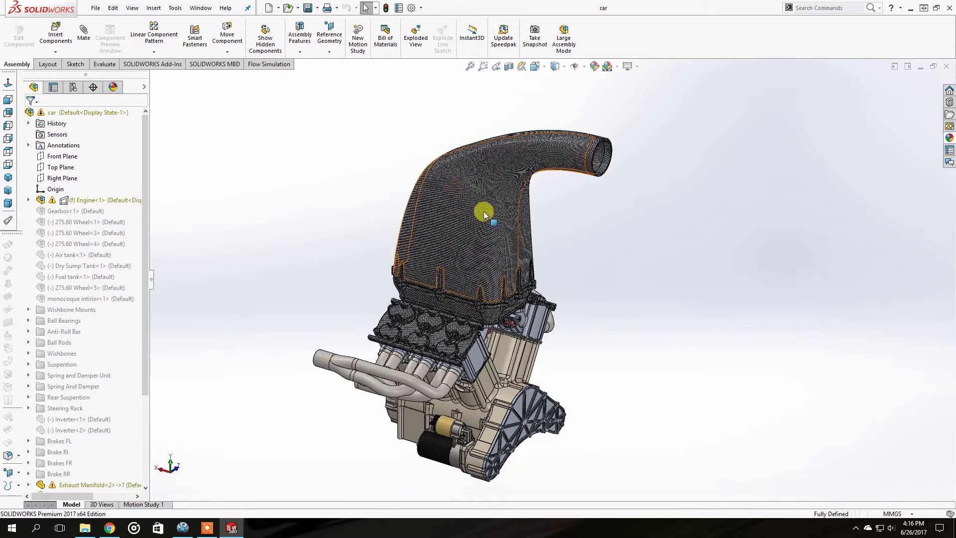
middle_drag(466, 263, 456, 245)
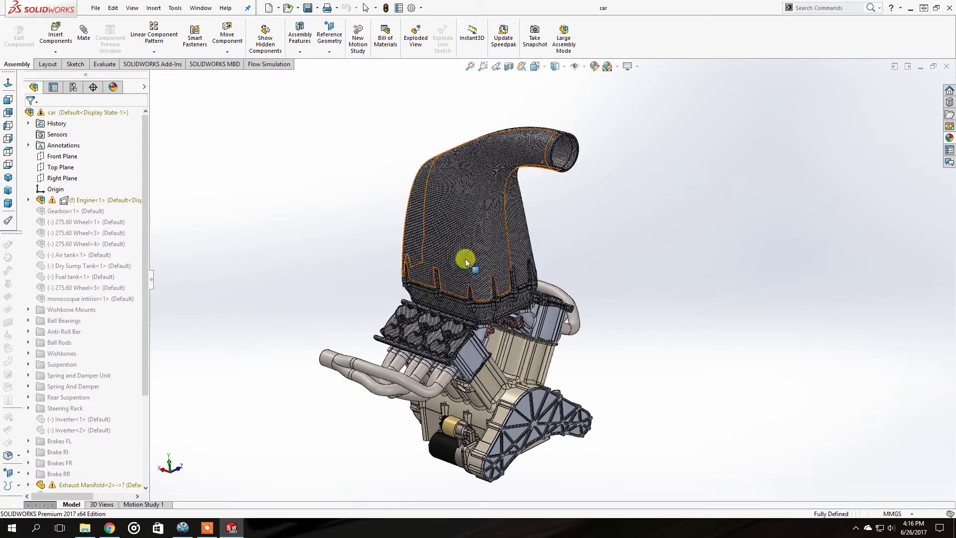
- Hide the air intake box and open the Cylinderhead part on its own
right_click(462, 252)
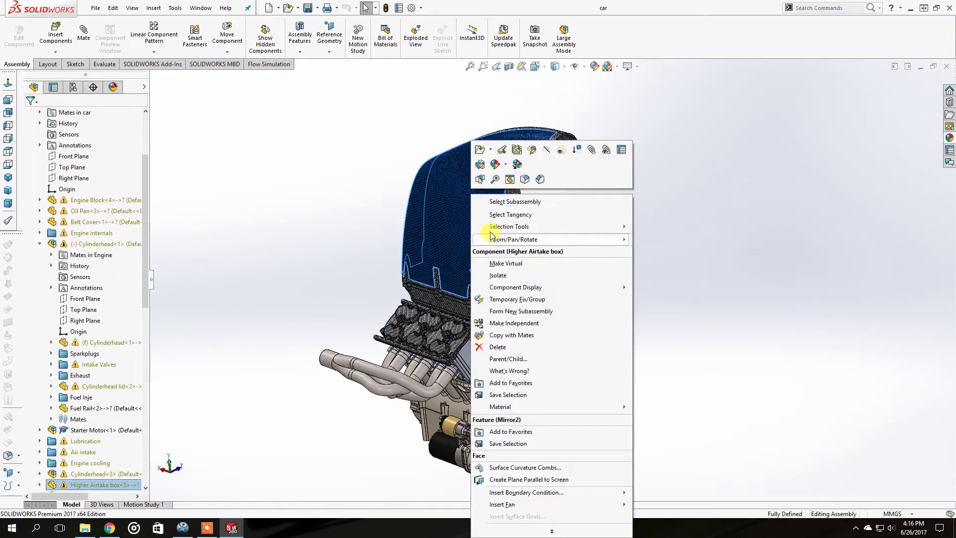
click(547, 155)
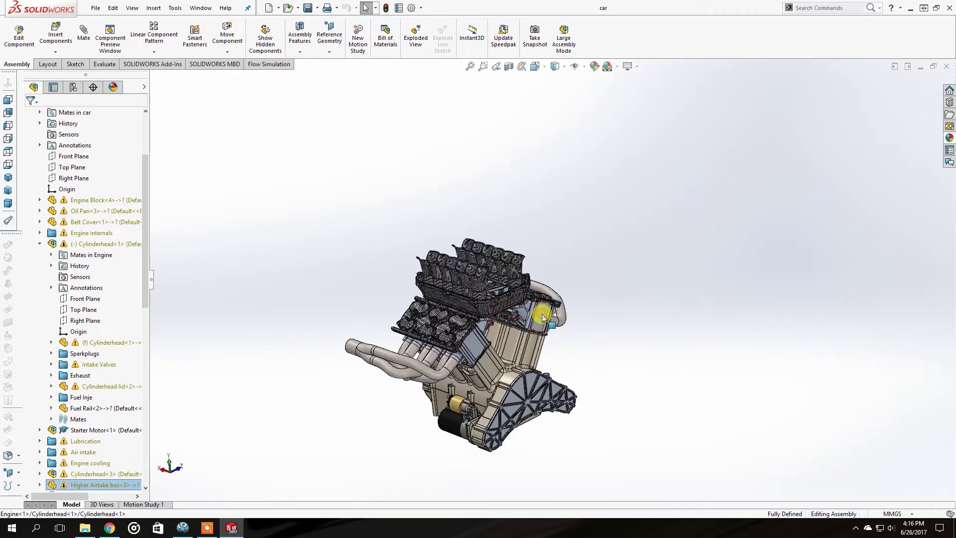
right_click(546, 185)
click(549, 132)
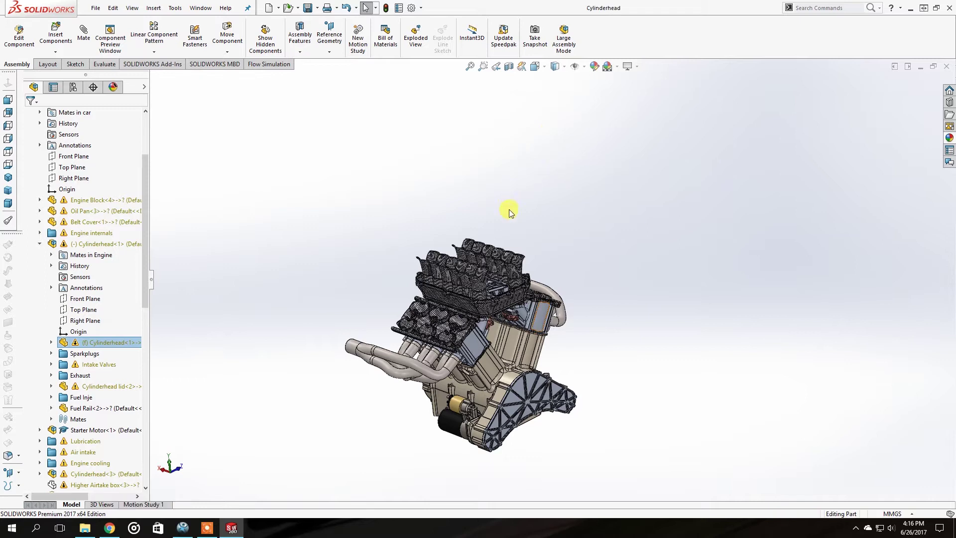
- Inspect the Cylinderhead's gasket face, underside and combustion chambers, then return to the assembly
middle_drag(562, 219, 473, 164)
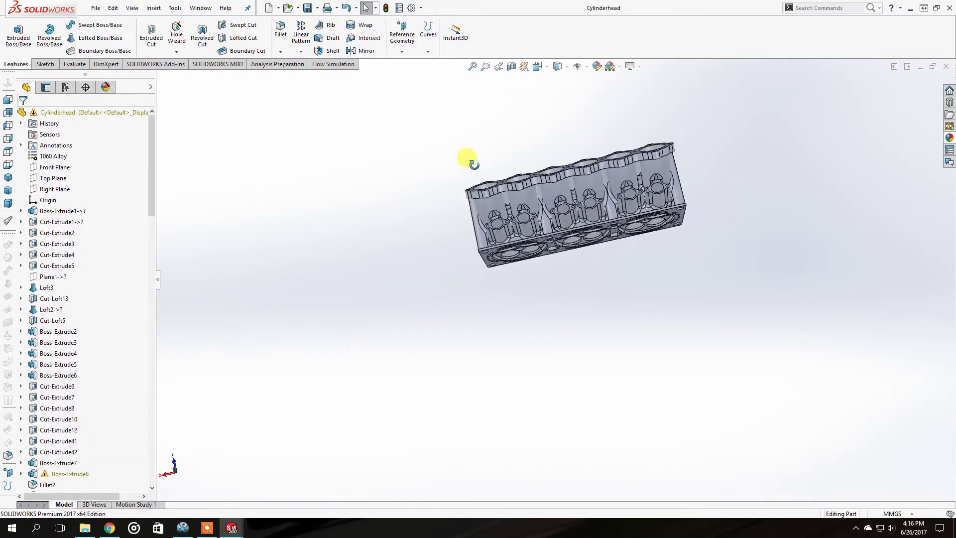
scroll(513, 199, down, 6)
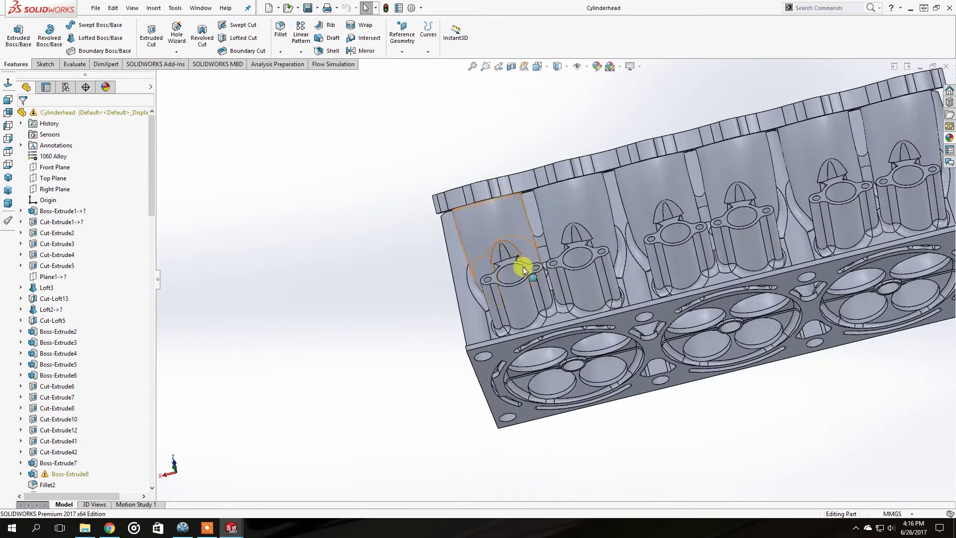
mouse_move(495, 241)
middle_down()
mouse_move(513, 271)
mouse_move(548, 159)
mouse_move(576, 196)
middle_up()
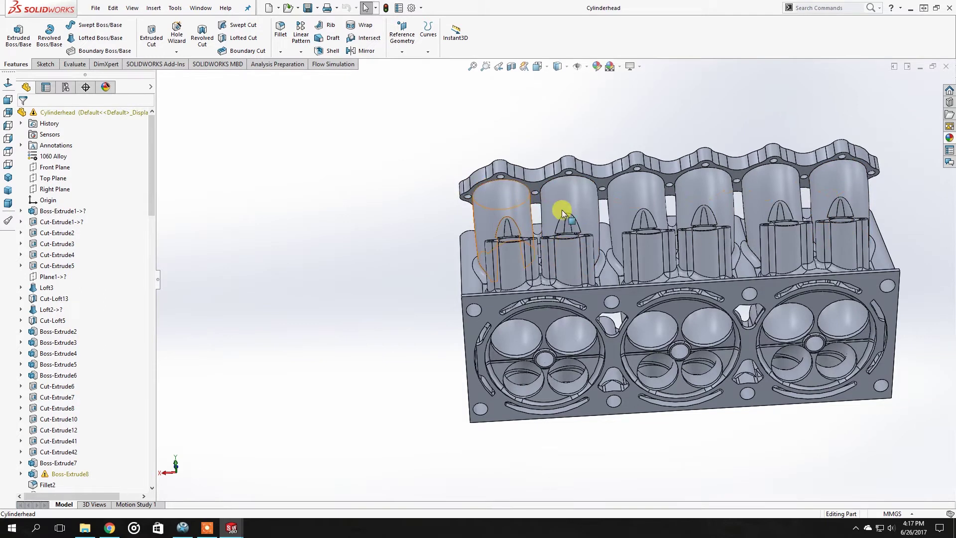
middle_drag(576, 186, 500, 239)
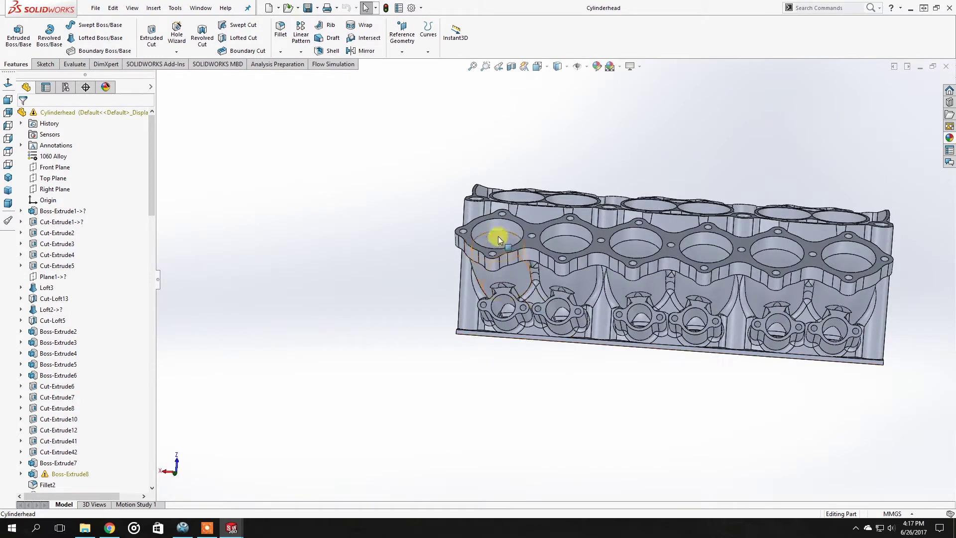
middle_drag(715, 243, 572, 252)
middle_drag(531, 333, 607, 237)
scroll(536, 274, down, 3)
middle_drag(677, 249, 695, 224)
click(920, 67)
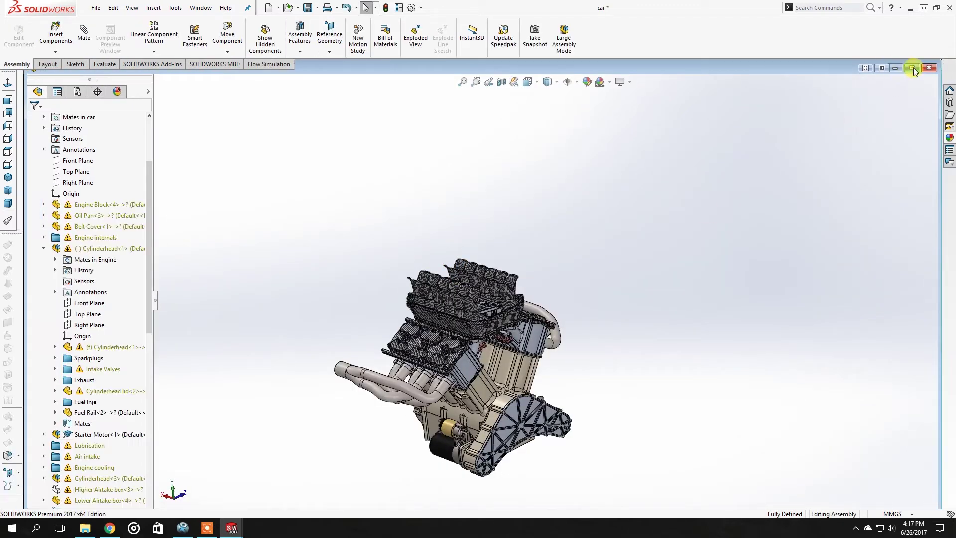
- Tilt the cylinder heads into view and hide the Trompet<2> intake trumpets
scroll(450, 315, down, 10)
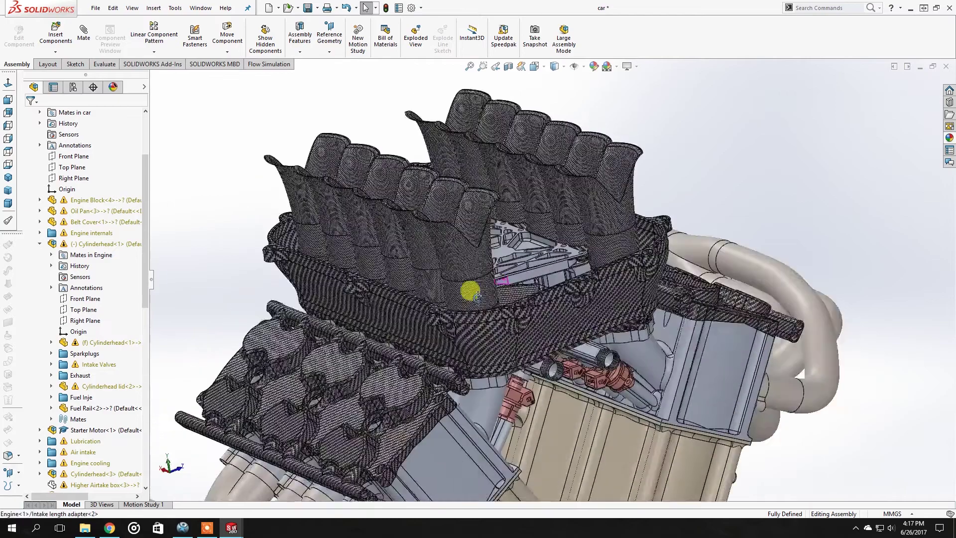
scroll(479, 352, up, 3)
scroll(604, 244, up, 2)
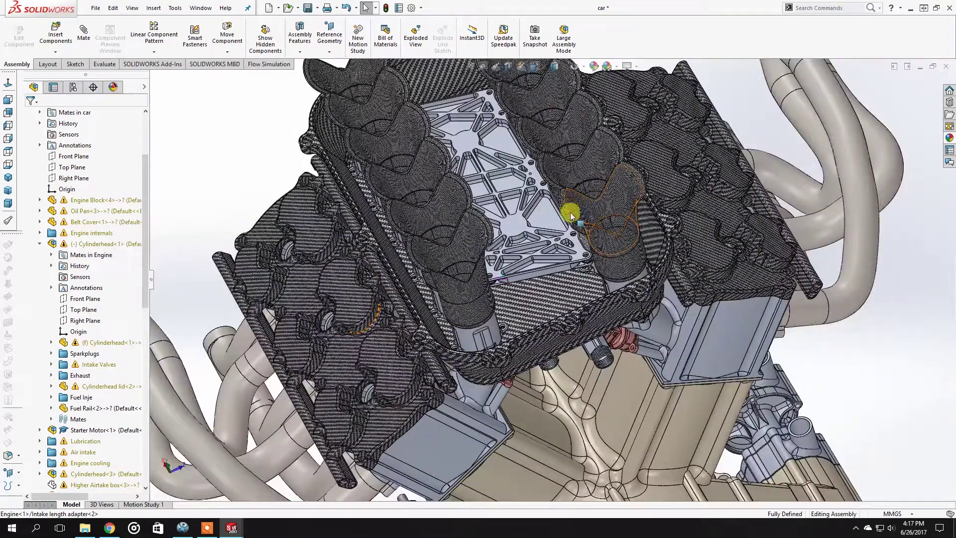
scroll(564, 238, up, 3)
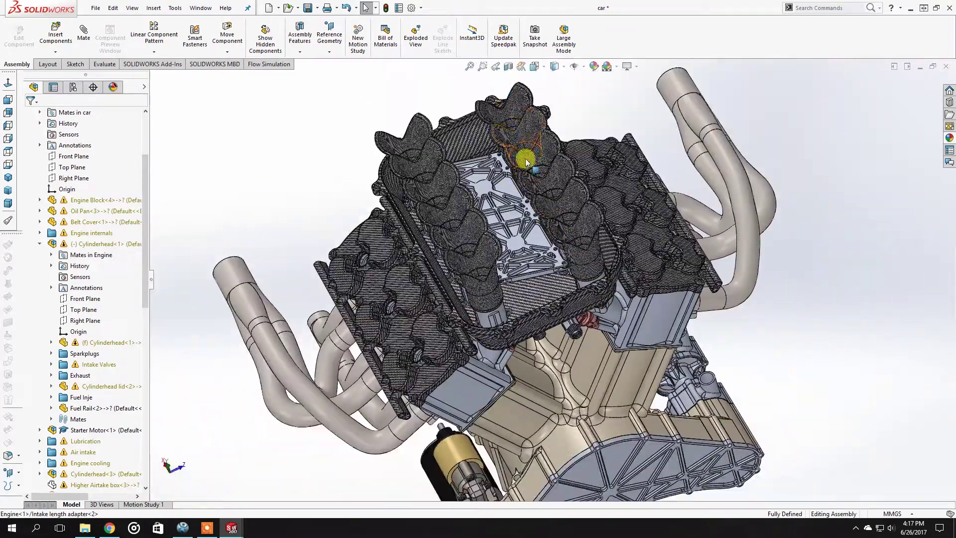
middle_drag(573, 241, 551, 256)
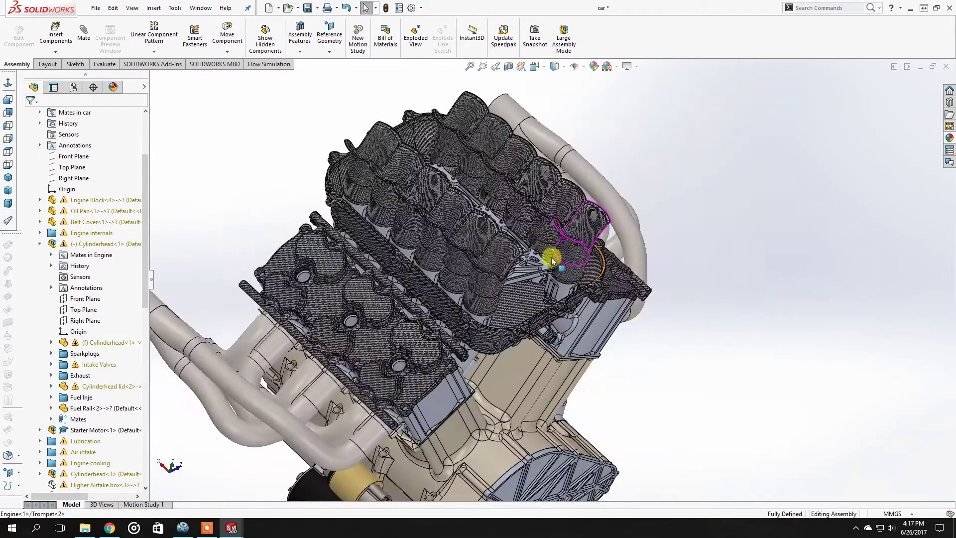
middle_drag(560, 214, 572, 220)
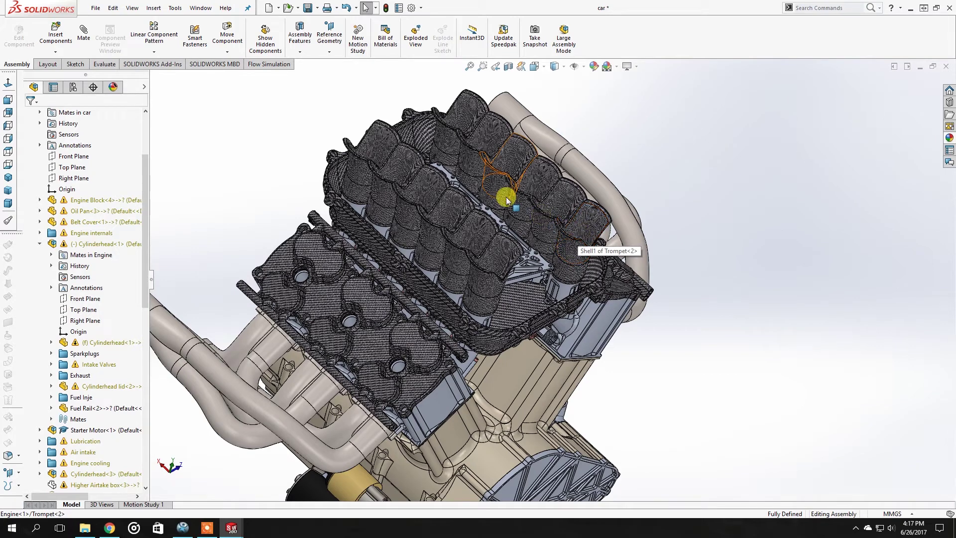
mouse_move(566, 239)
middle_down()
mouse_move(518, 204)
mouse_move(553, 215)
mouse_move(575, 238)
middle_up()
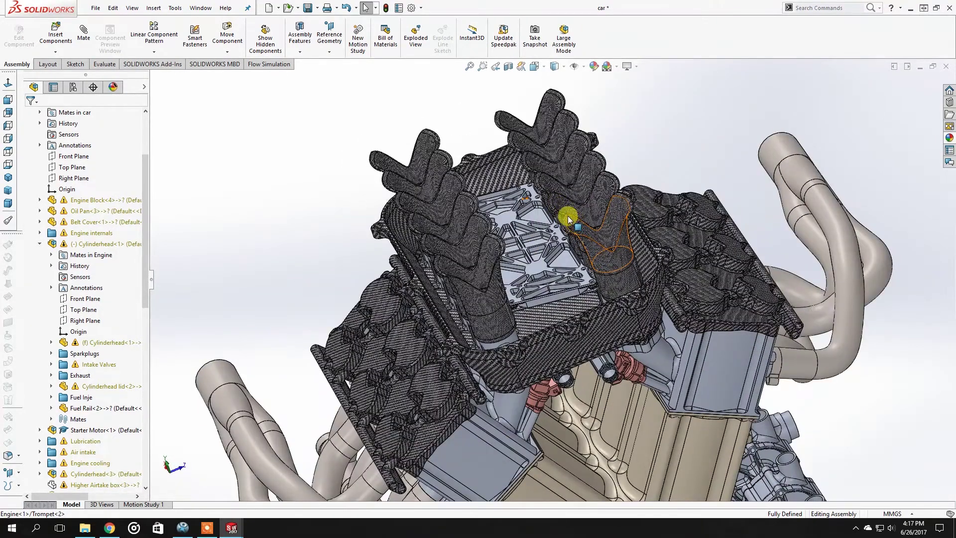
click(610, 263)
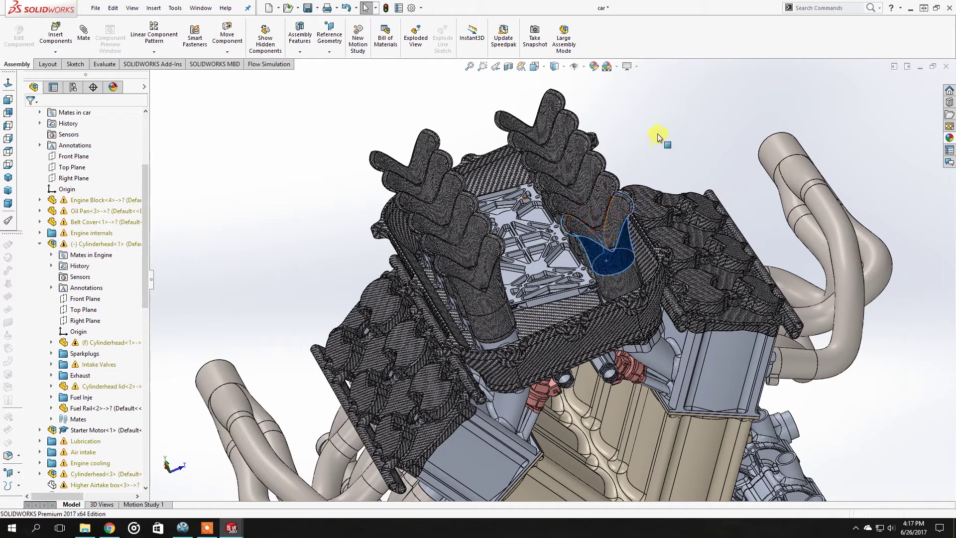
right_click(662, 136)
key(Escape)
scroll(601, 260, down, 2)
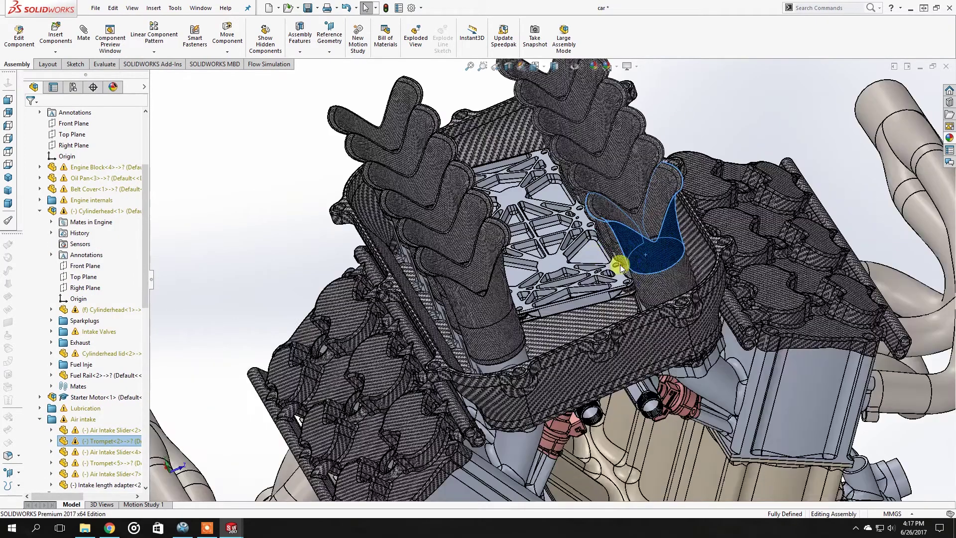
key(Tab)
scroll(648, 266, up, 2)
- Orbit around the engine to inspect the exposed intake bores, ending near-front
middle_drag(651, 271, 547, 292)
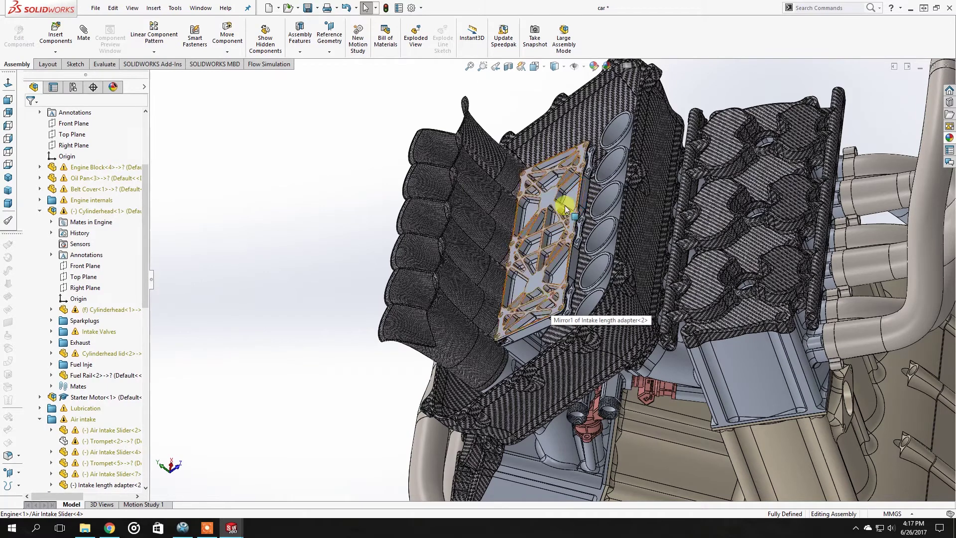
mouse_move(559, 239)
middle_down()
mouse_move(551, 227)
mouse_move(575, 230)
mouse_move(565, 246)
middle_up()
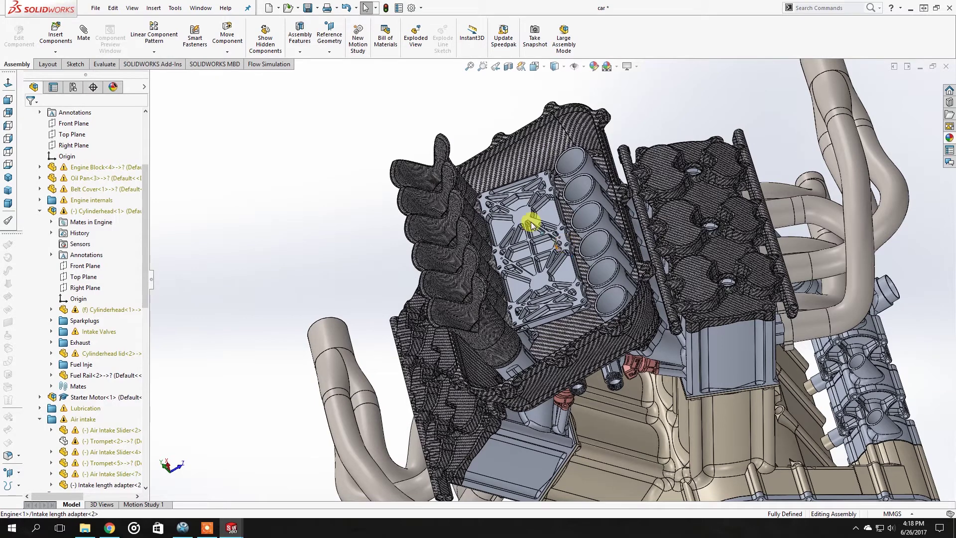
middle_drag(515, 254, 513, 302)
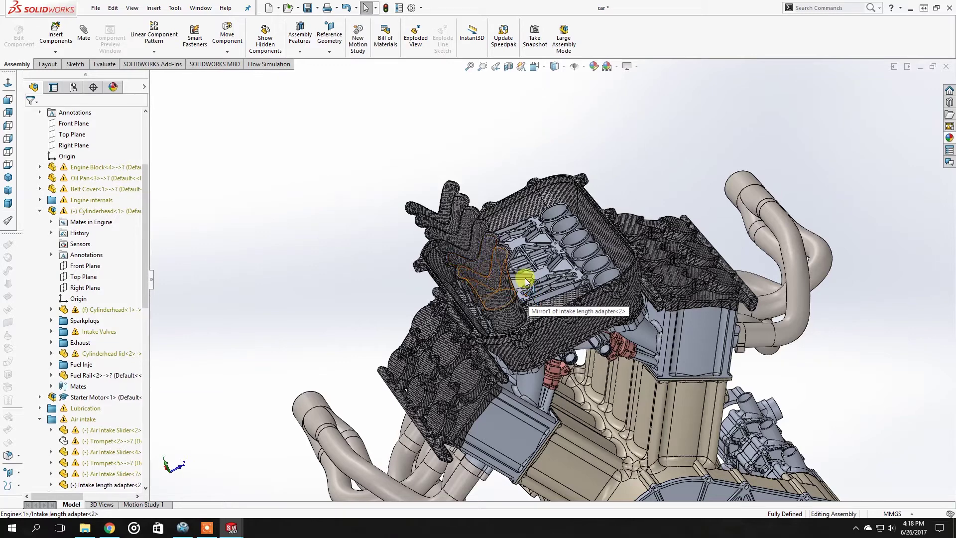
middle_drag(527, 278, 480, 306)
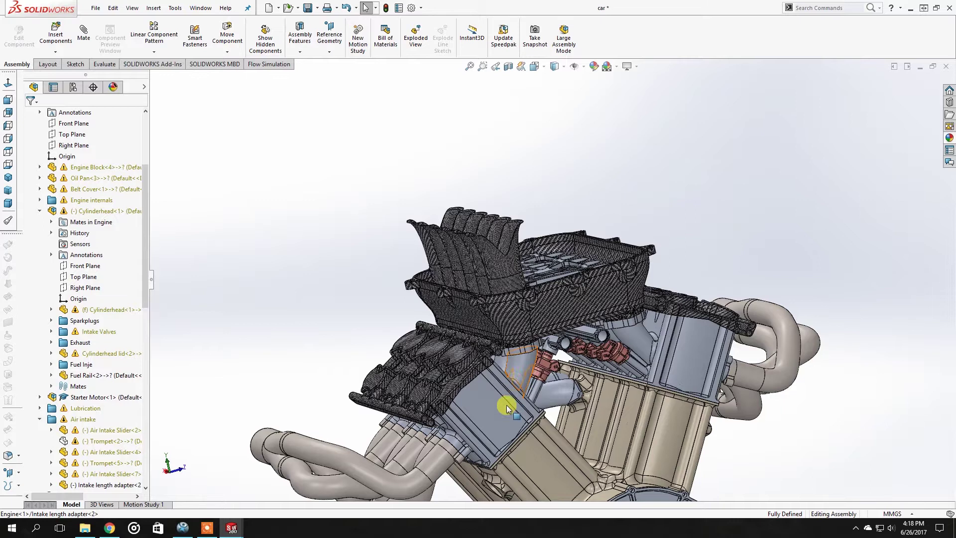
middle_drag(507, 408, 608, 412)
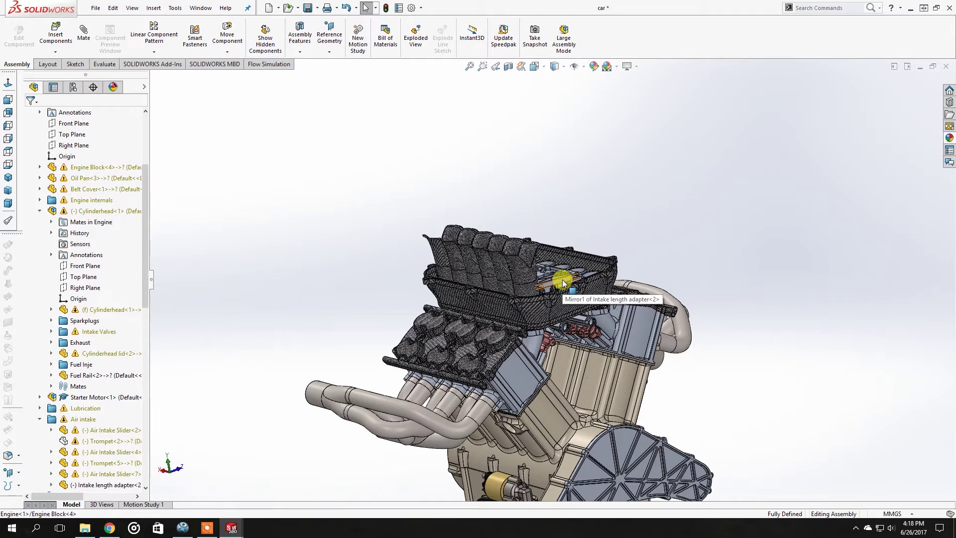
mouse_move(563, 283)
middle_down()
mouse_move(544, 286)
mouse_move(551, 298)
middle_up()
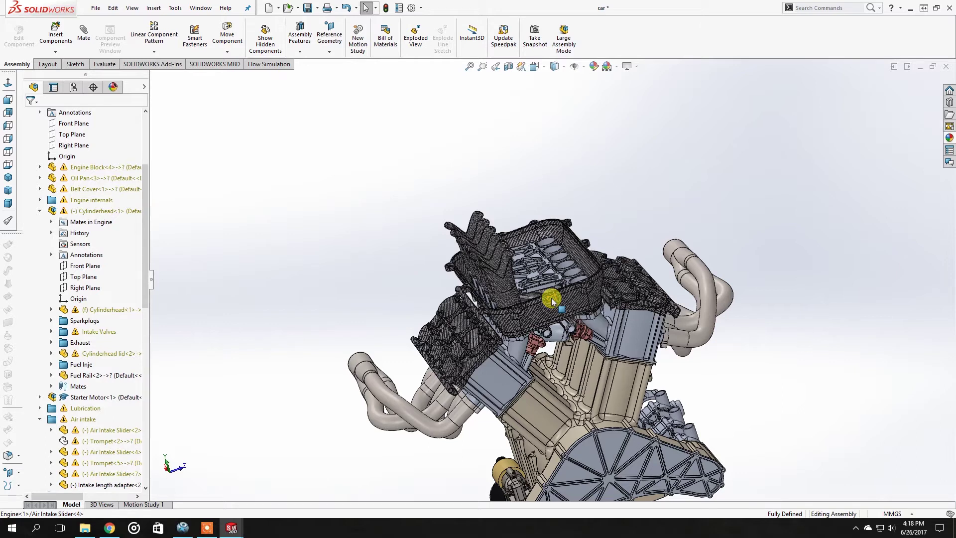
middle_drag(487, 315, 547, 334)
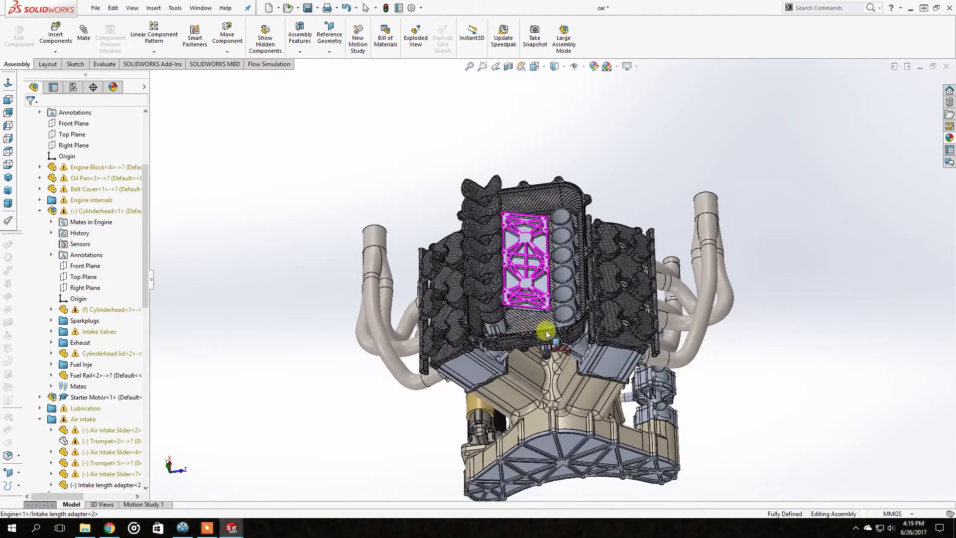
- Zoom in on the intake bores and drag Air Intake Slider<4> down out of its bore
middle_drag(529, 270, 526, 243)
scroll(563, 285, down, 8)
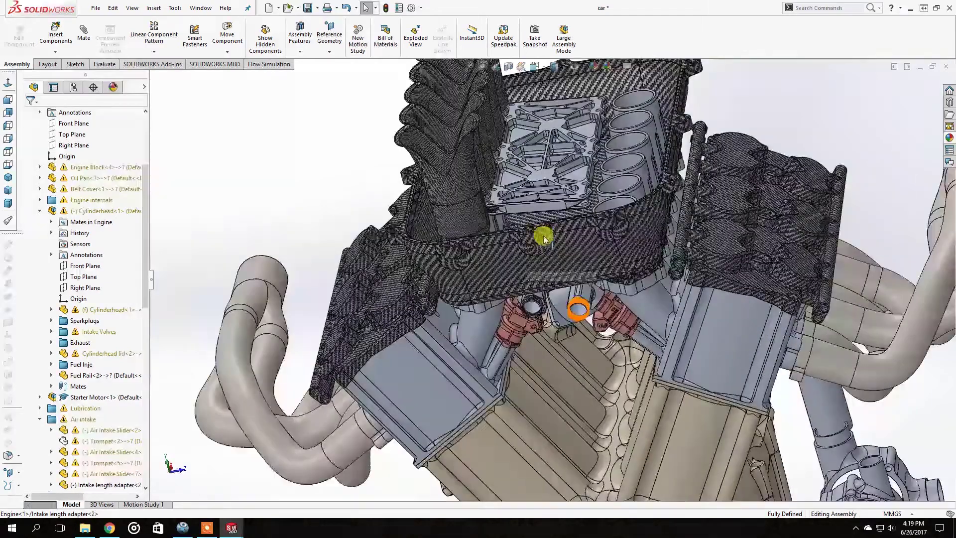
scroll(610, 199, up, 4)
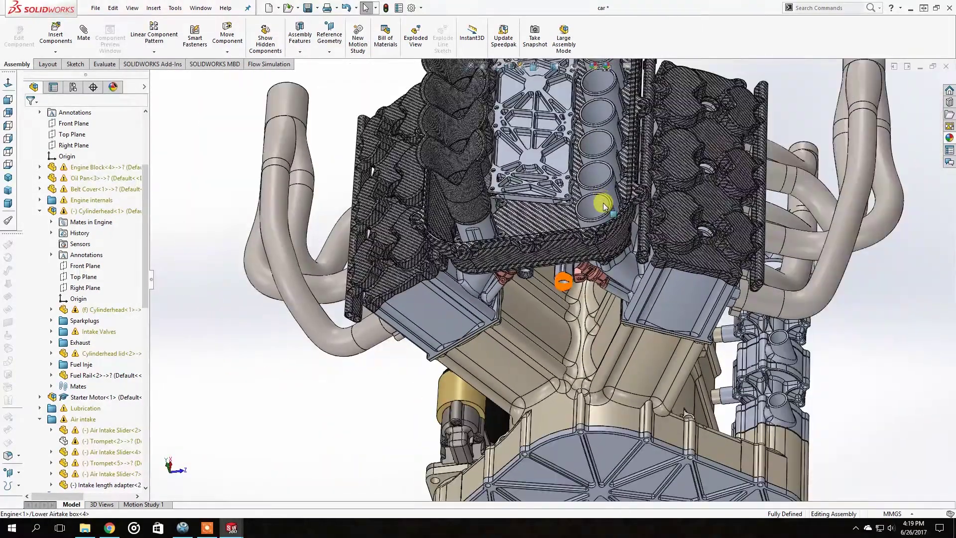
scroll(598, 135, up, 2)
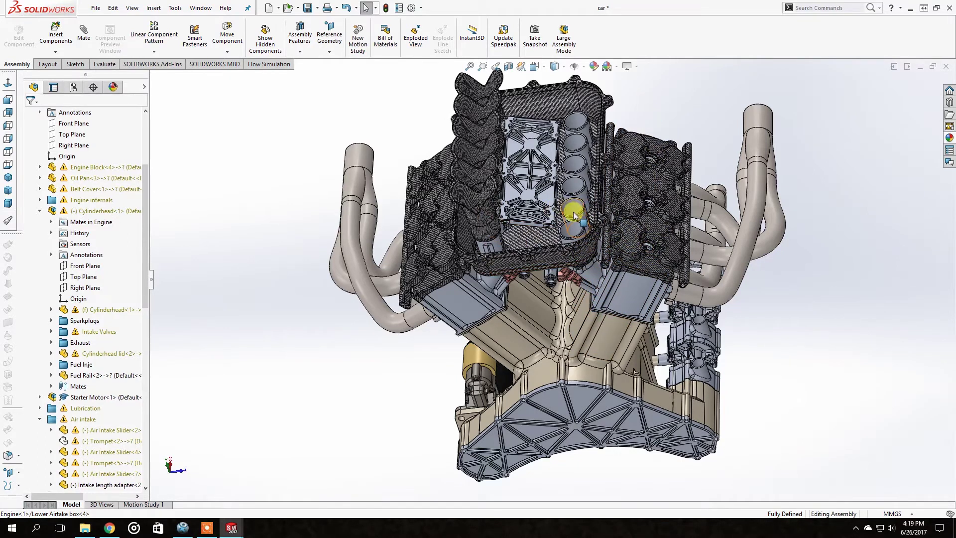
middle_drag(575, 212, 560, 222)
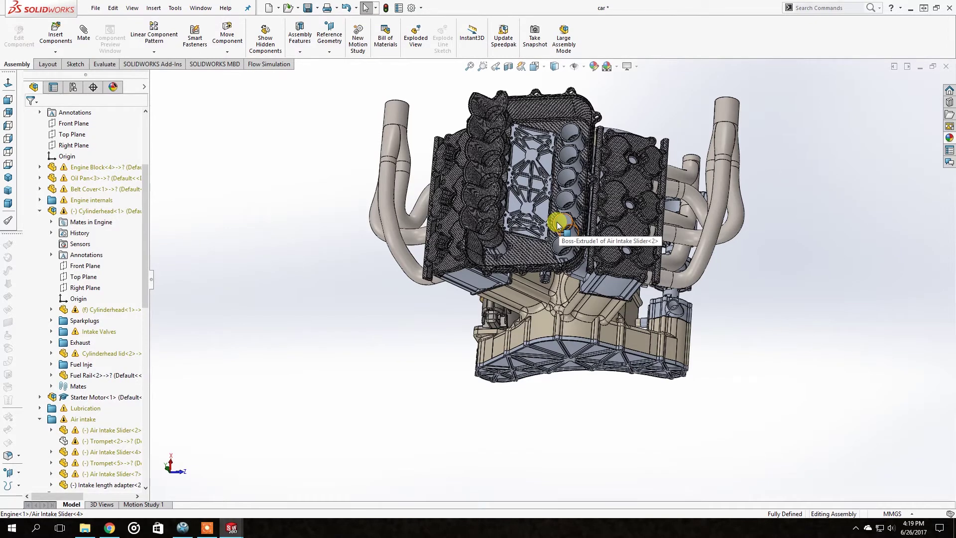
scroll(559, 234, down, 2)
scroll(572, 247, down, 1)
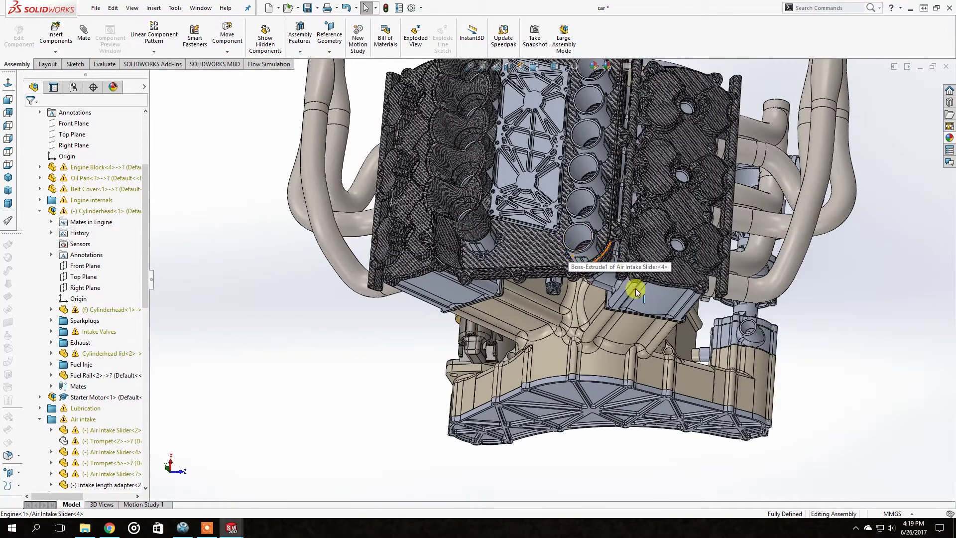
scroll(634, 321, up, 1)
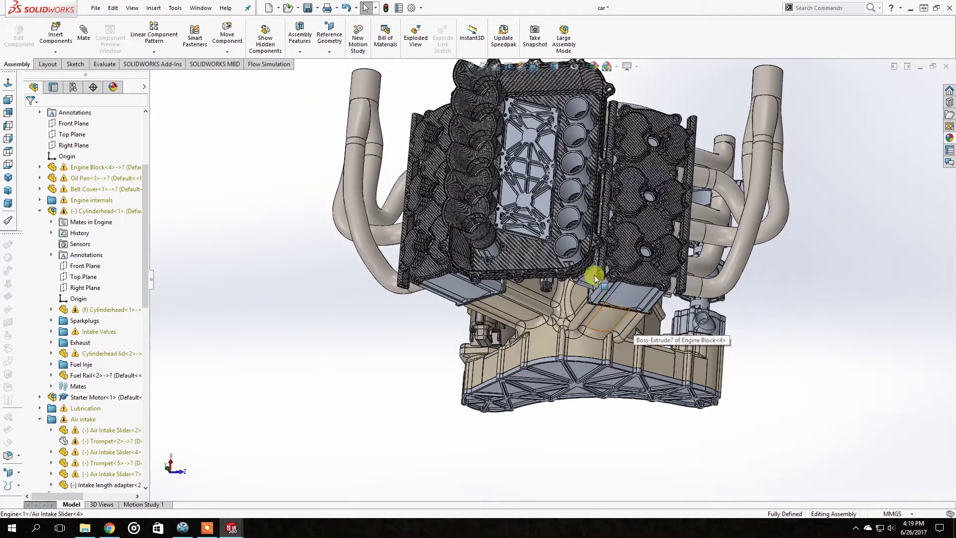
scroll(576, 252, down, 2)
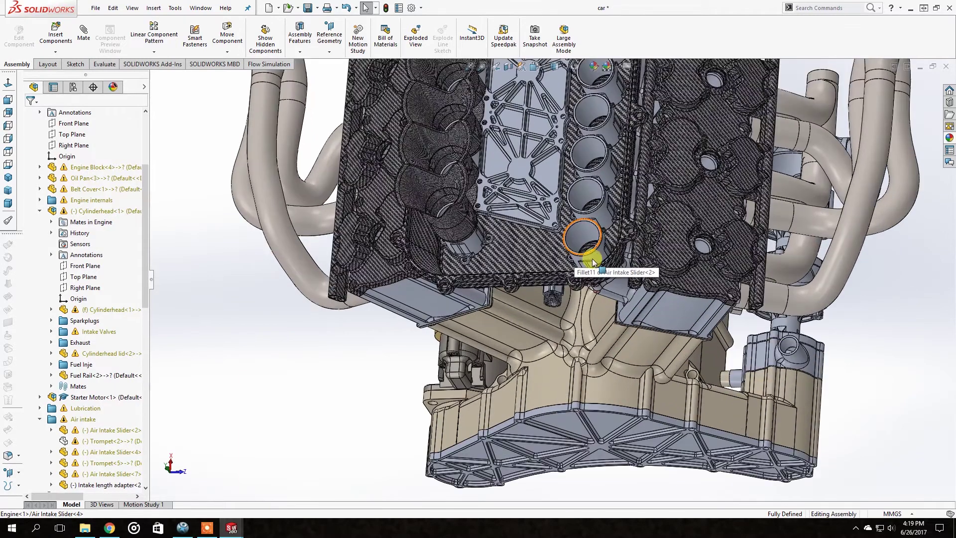
middle_drag(576, 243, 632, 249)
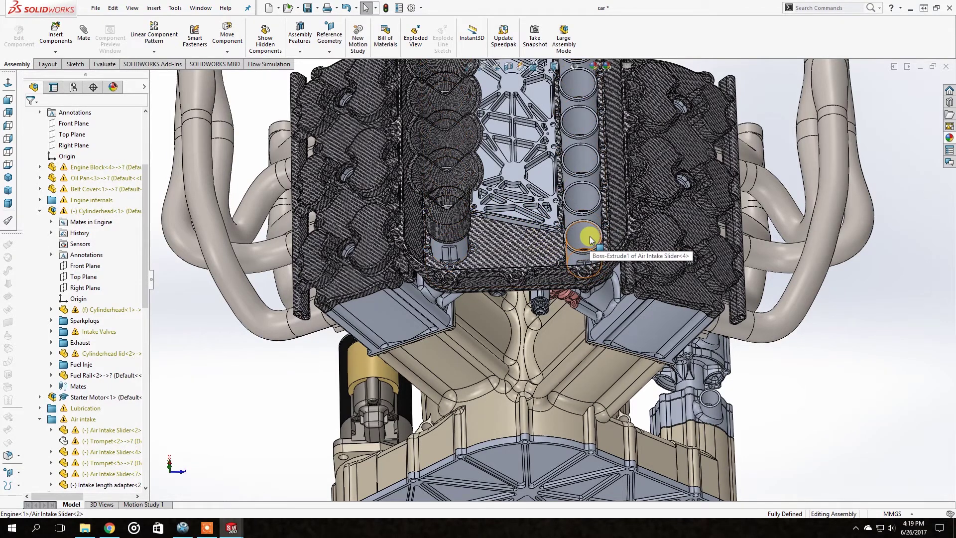
middle_drag(581, 229, 576, 235)
drag(576, 235, 610, 299)
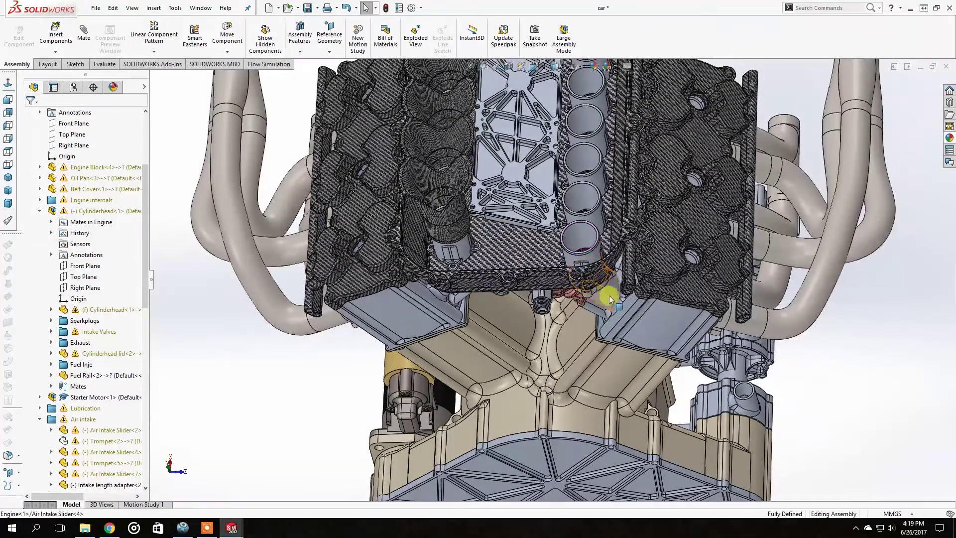
- View the fuel injectors, then apply Change Transparency to the cylinder head
middle_drag(610, 299, 552, 311)
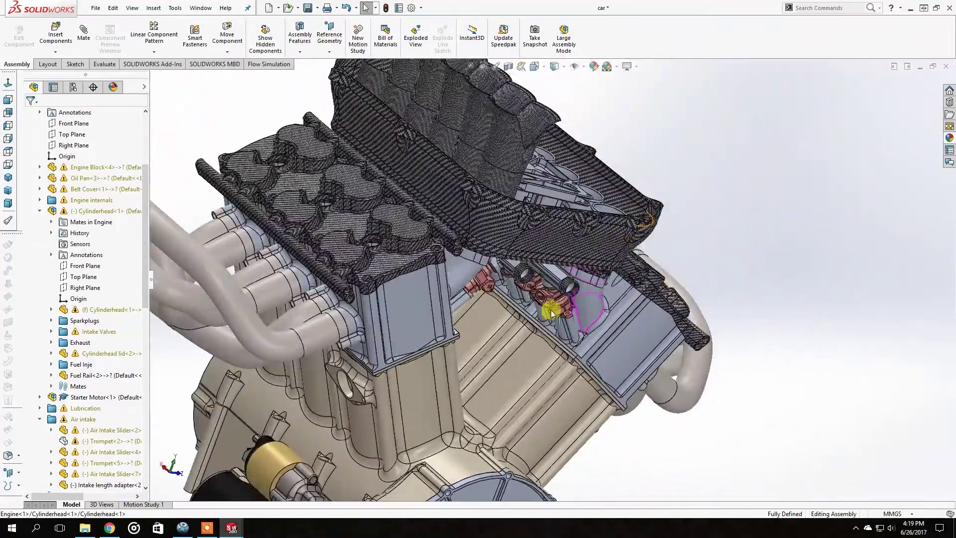
scroll(553, 304, down, 5)
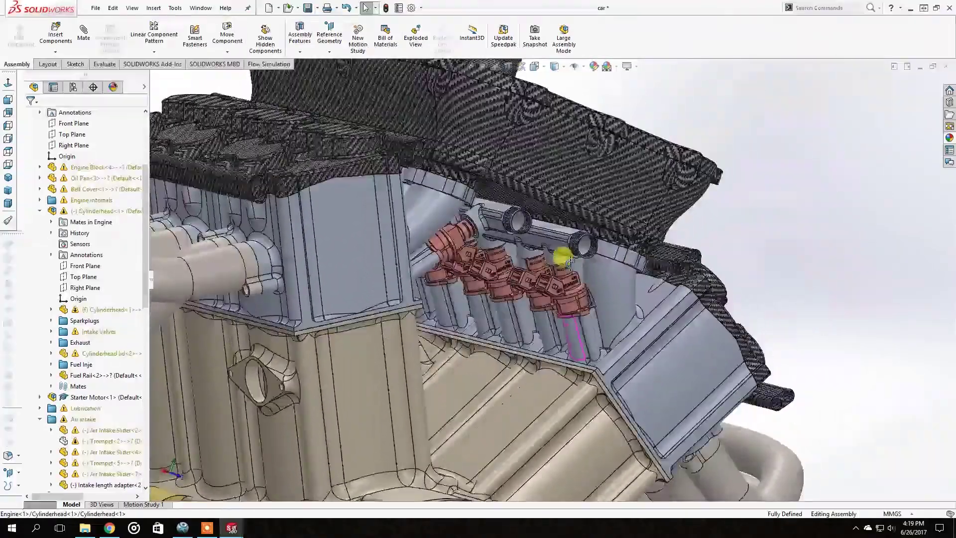
middle_drag(563, 257, 521, 278)
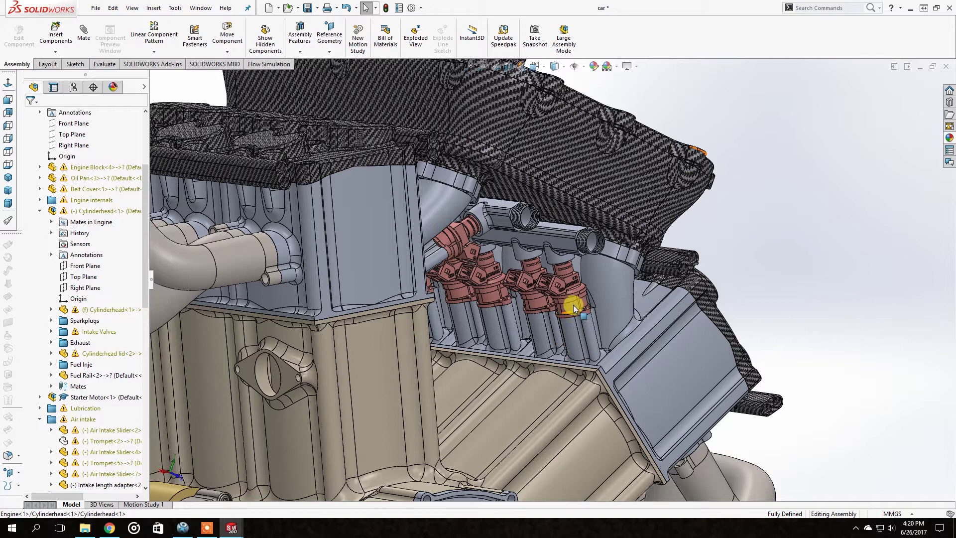
mouse_move(572, 322)
middle_down()
mouse_move(514, 324)
mouse_move(560, 308)
middle_up()
scroll(560, 308, down, 2)
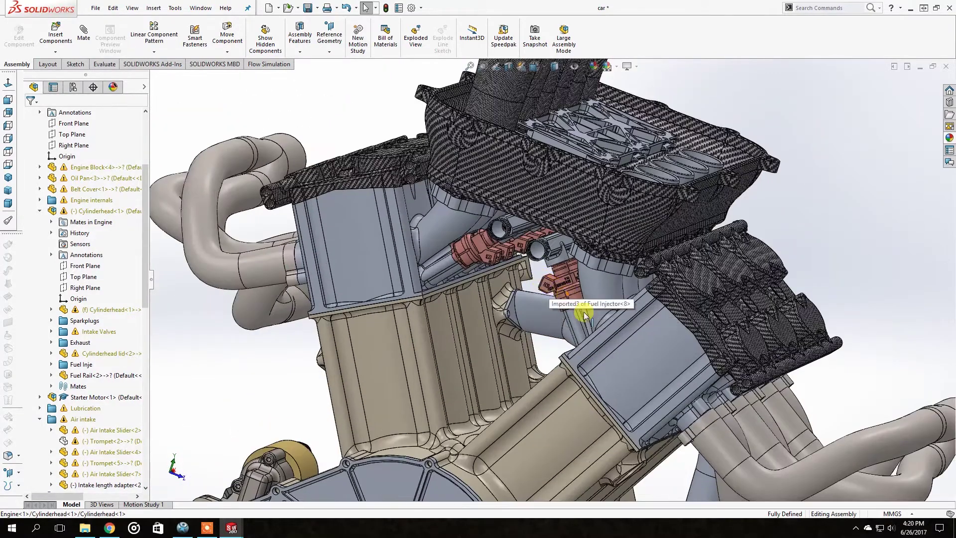
right_click(653, 340)
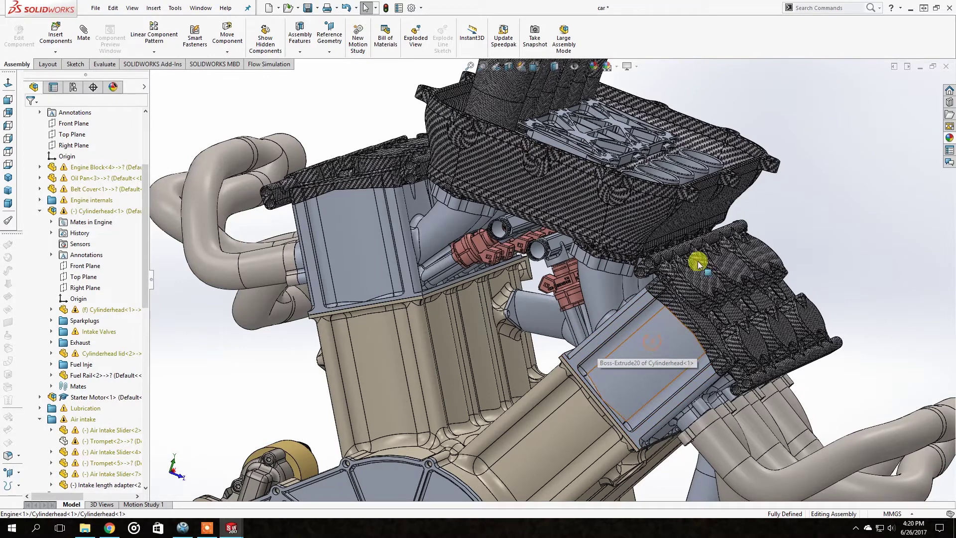
click(729, 138)
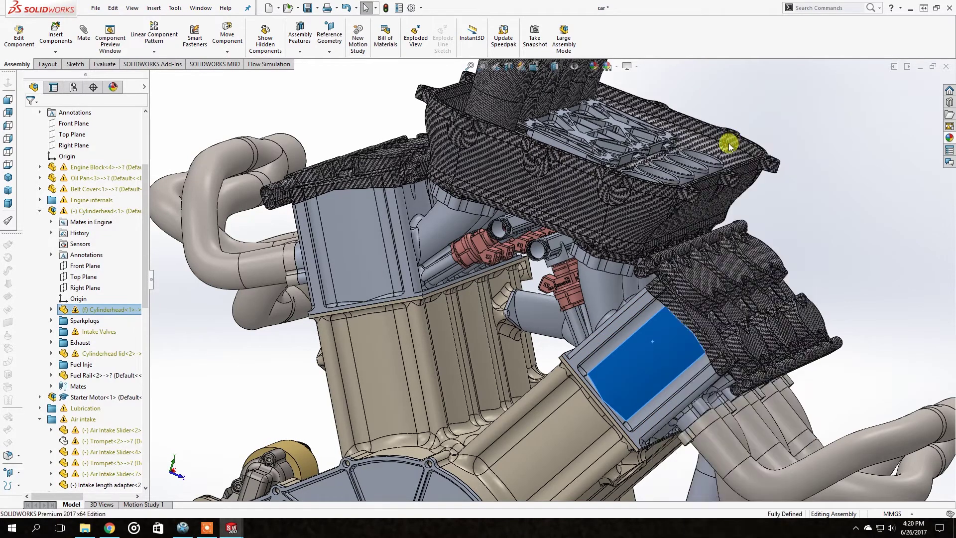
scroll(638, 333, down, 2)
scroll(649, 355, up, 2)
middle_drag(651, 352, 744, 203)
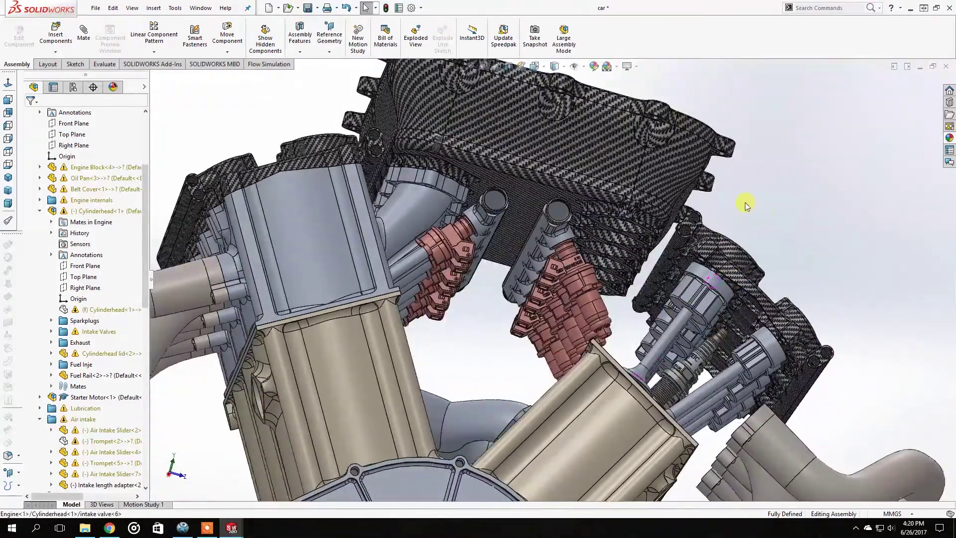
scroll(720, 248, down, 5)
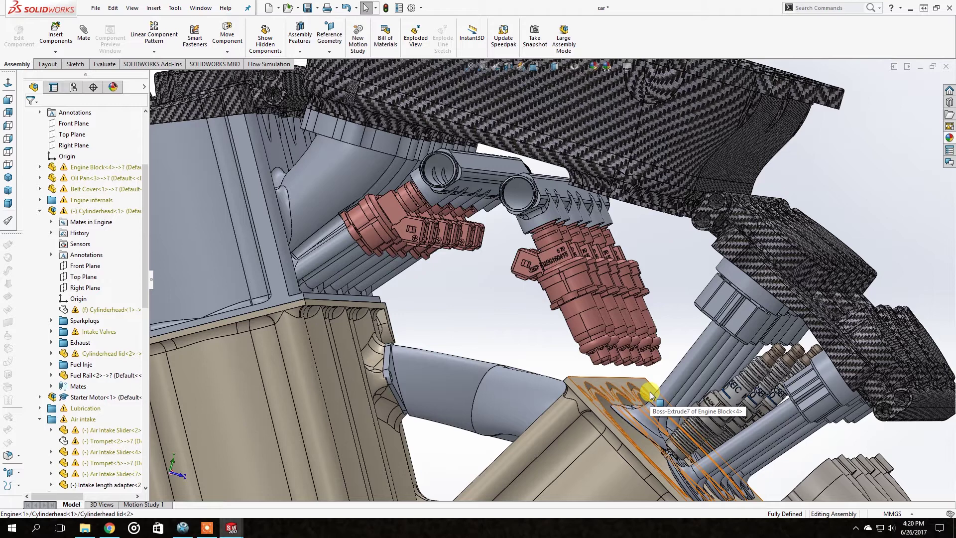
middle_drag(797, 214, 697, 285)
scroll(773, 273, up, 3)
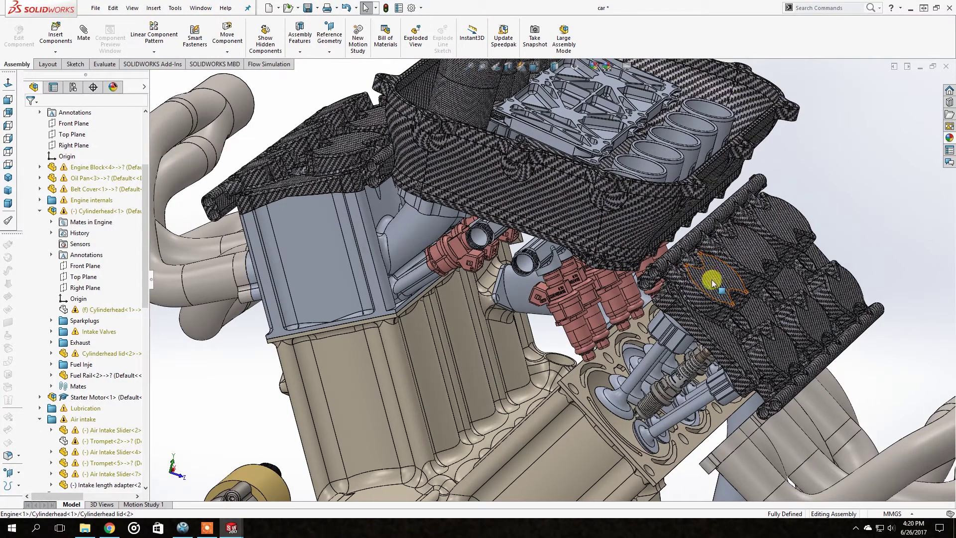
scroll(715, 283, up, 2)
scroll(698, 296, down, 3)
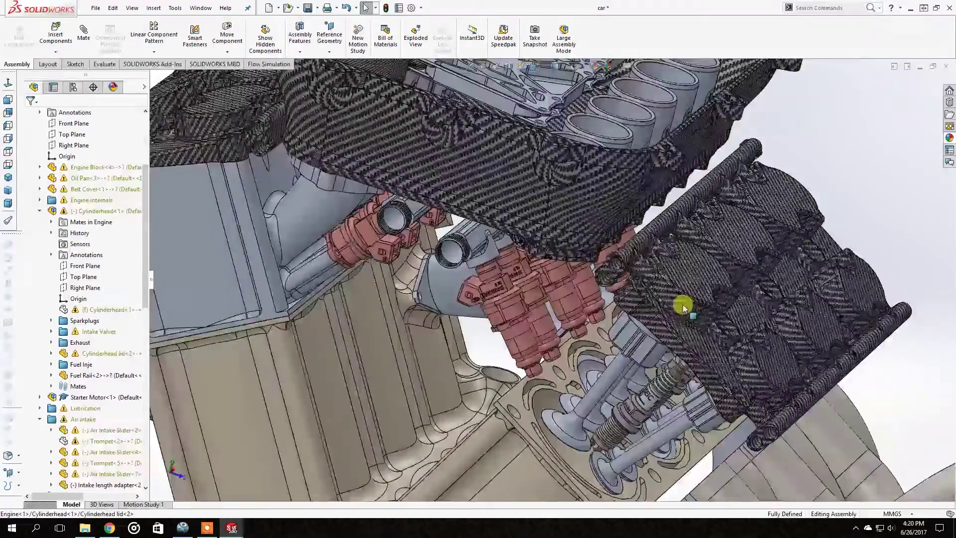
scroll(673, 311, down, 2)
scroll(673, 311, up, 1)
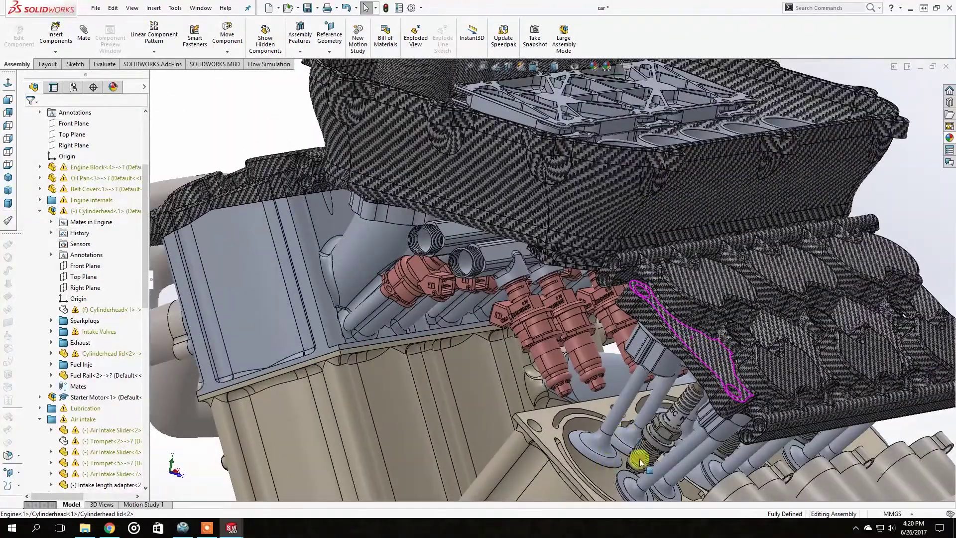
scroll(641, 428, up, 1)
scroll(700, 279, up, 1)
middle_drag(702, 285, 680, 326)
scroll(641, 317, down, 1)
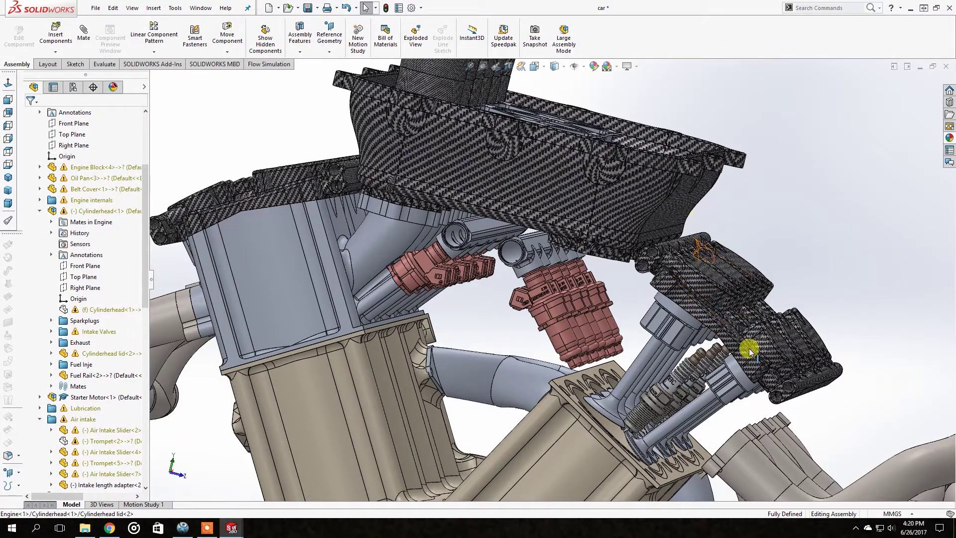
- Draw a black hump-shaped freehand curve above the engine with the recorder's pen
click(212, 530)
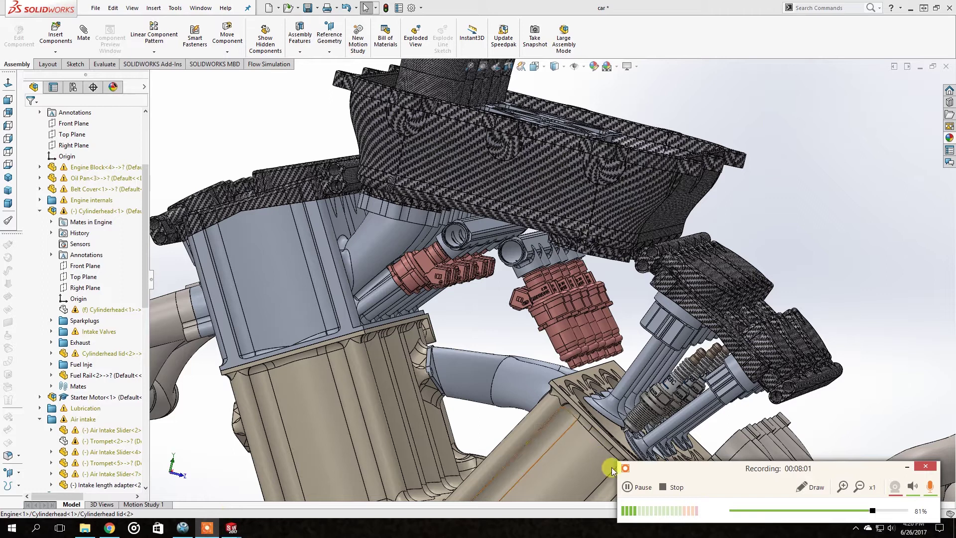
click(802, 491)
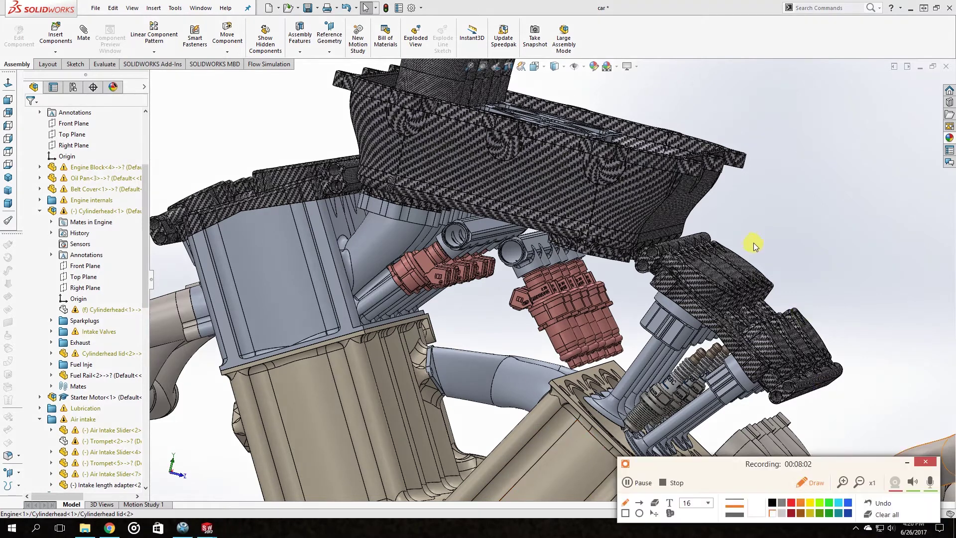
click(772, 504)
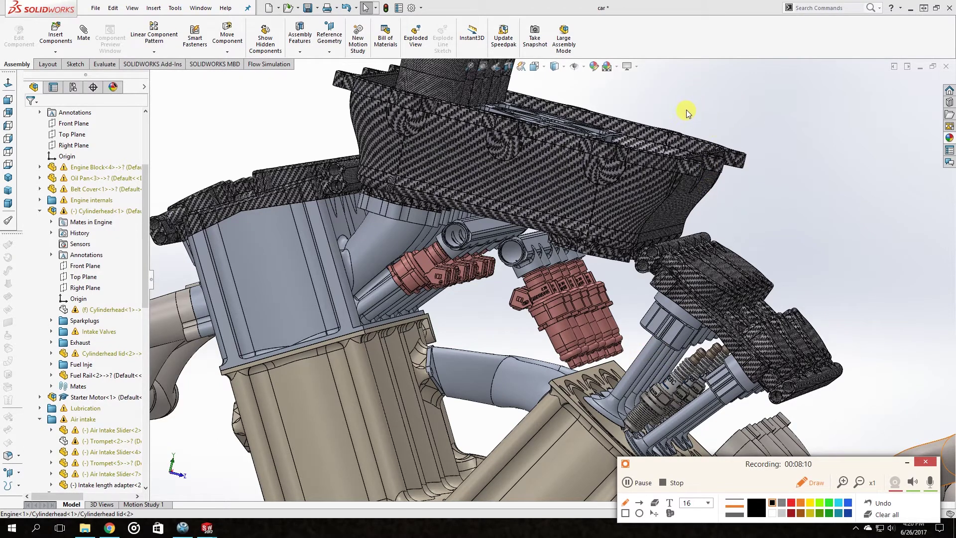
mouse_move(686, 109)
mouse_down()
mouse_move(769, 112)
mouse_move(841, 63)
mouse_move(879, 111)
mouse_move(949, 115)
mouse_up()
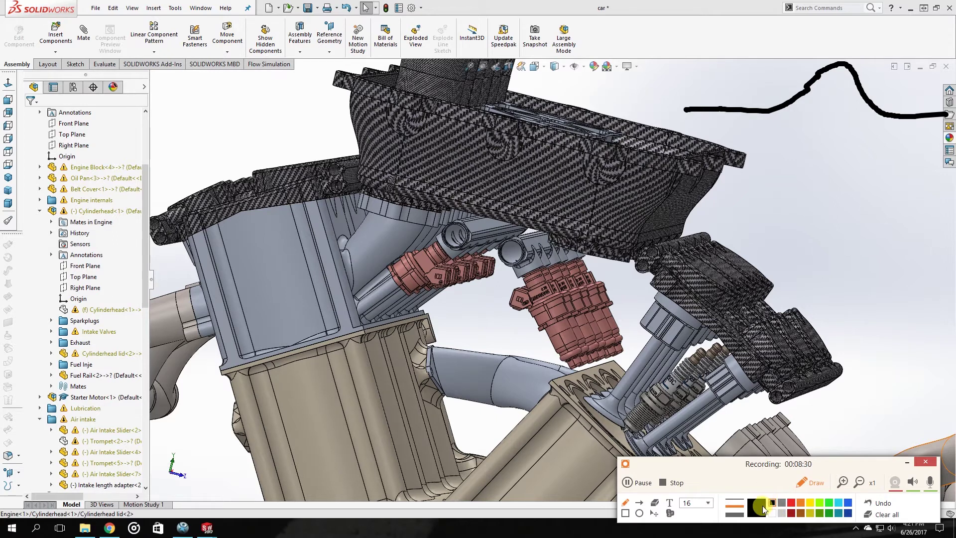
click(792, 503)
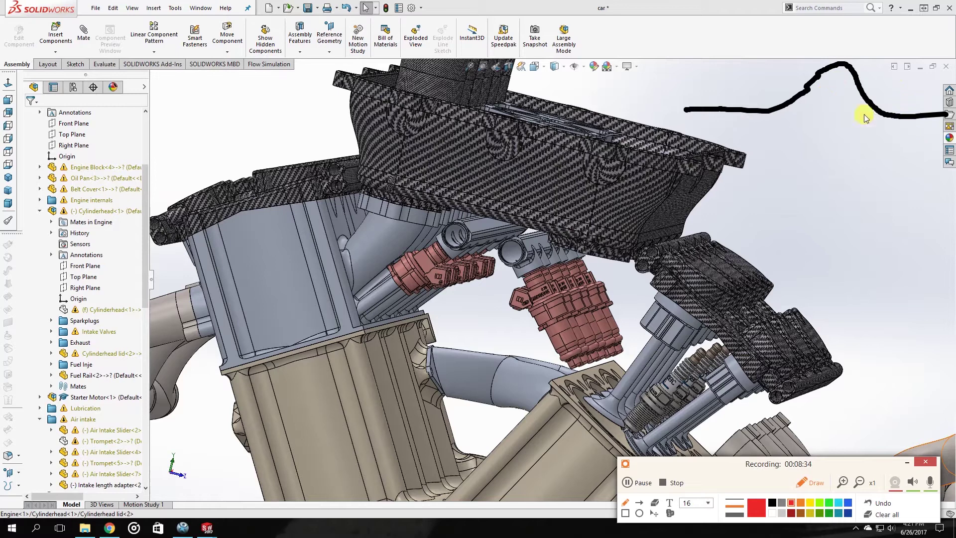
- Trace a red rise, flat top and drop over the black hump, then scribble it red
click(761, 112)
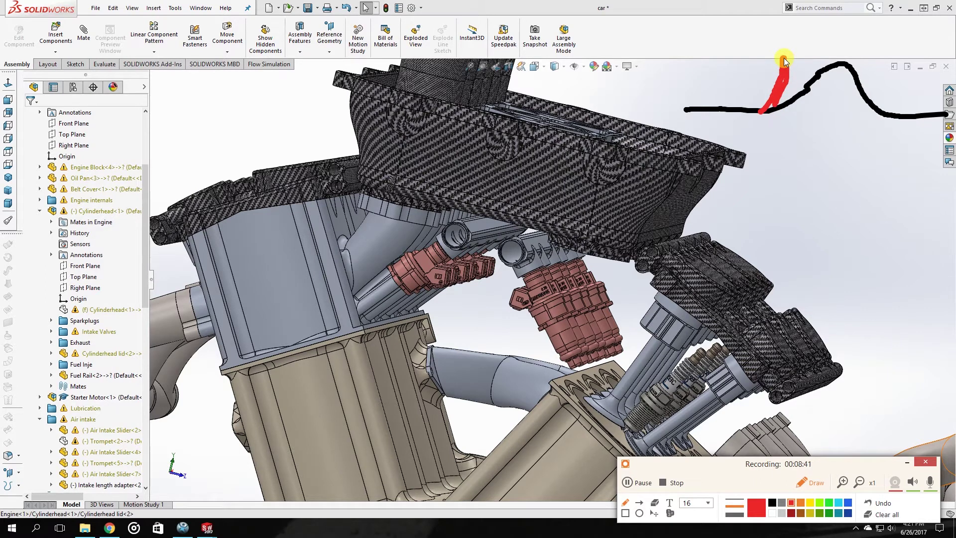
drag(784, 60, 903, 60)
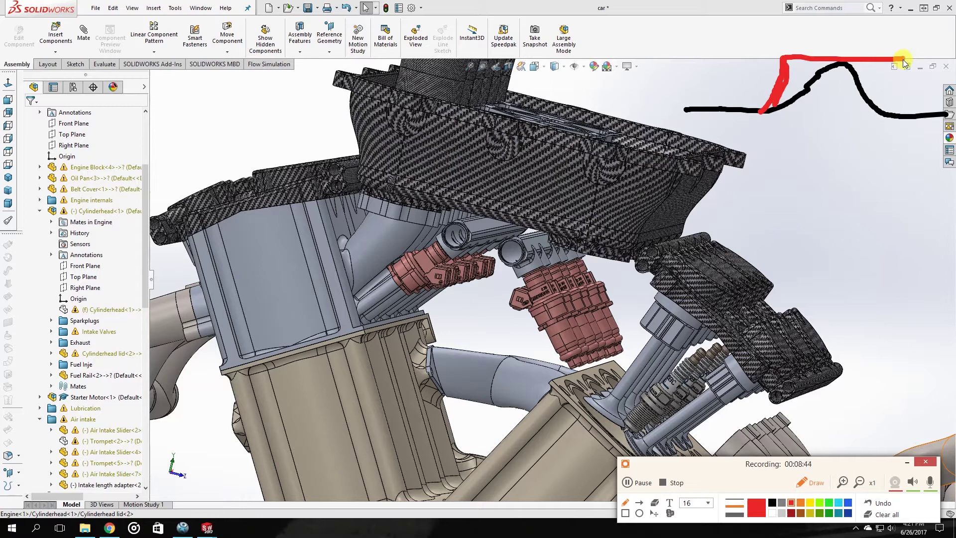
drag(913, 113, 947, 115)
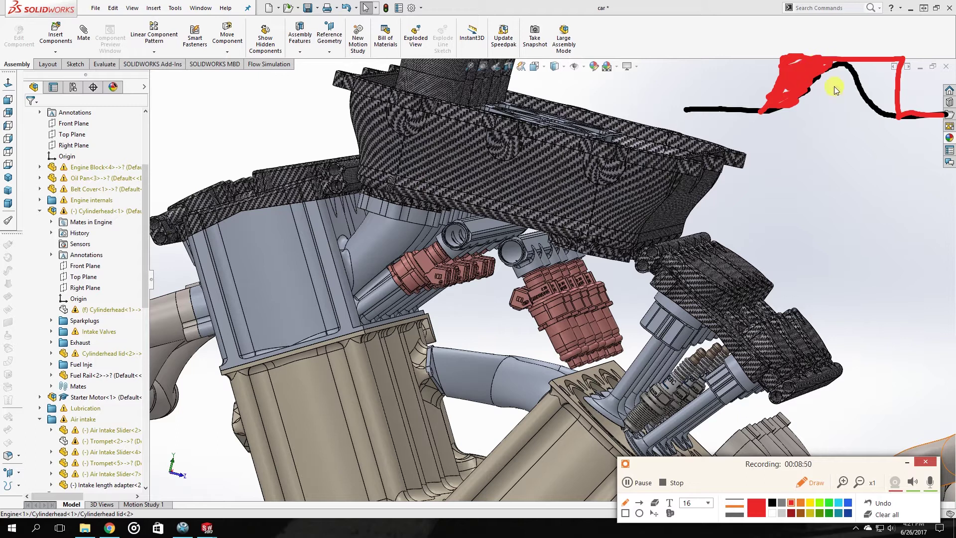
mouse_move(846, 64)
mouse_down()
mouse_move(898, 69)
mouse_move(860, 61)
mouse_move(881, 69)
mouse_move(865, 87)
mouse_move(886, 79)
mouse_move(887, 86)
mouse_move(869, 81)
mouse_move(894, 103)
mouse_move(884, 77)
mouse_up()
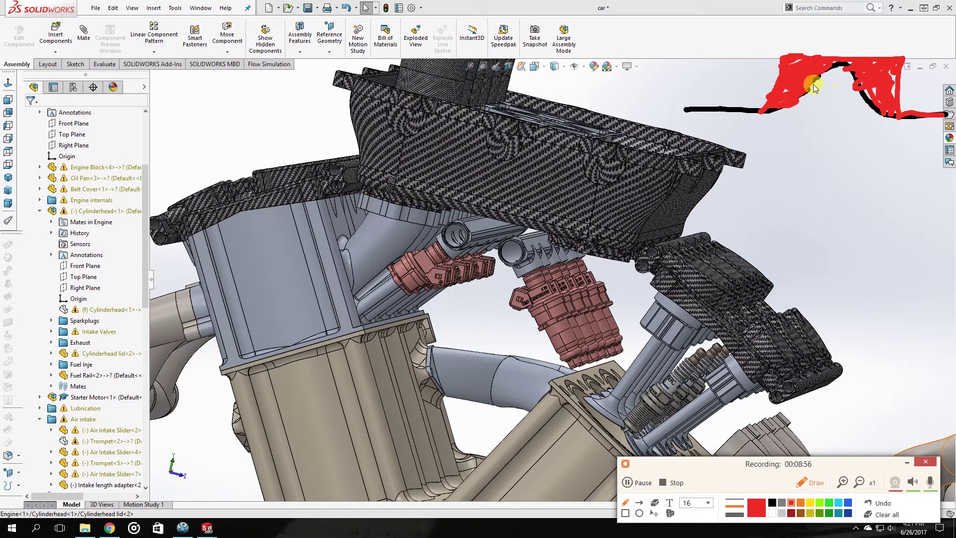
drag(772, 114, 818, 67)
drag(818, 69, 818, 68)
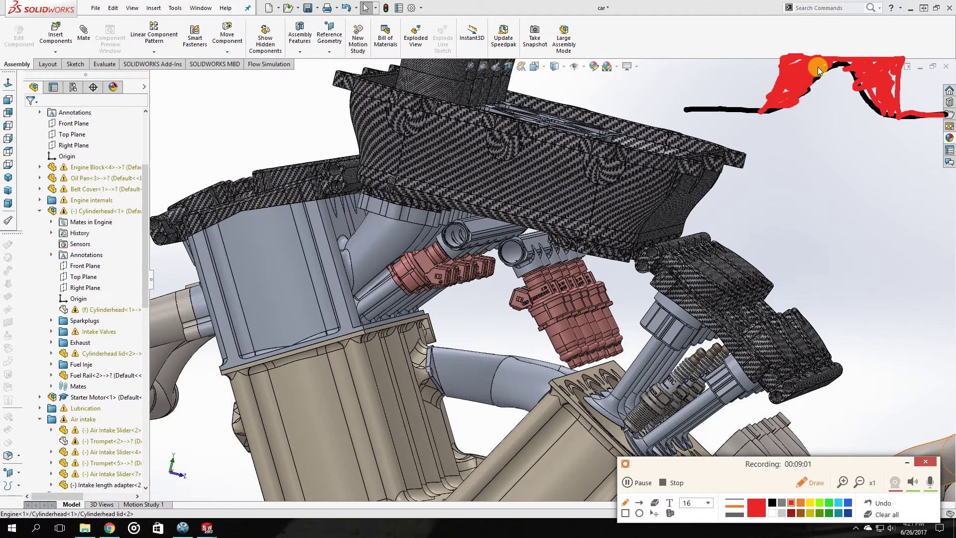
- Clear the drawn marks and orbit around the valves, injectors and exhaust side
click(879, 515)
click(907, 462)
mouse_move(843, 370)
middle_down()
mouse_move(800, 354)
mouse_move(775, 327)
mouse_move(790, 341)
mouse_move(633, 380)
mouse_move(668, 335)
middle_up()
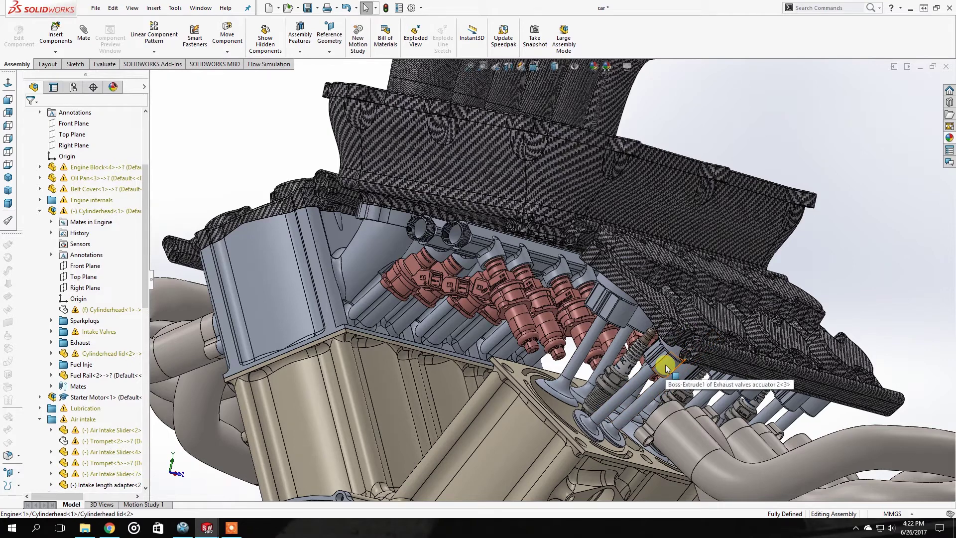
middle_drag(683, 349, 614, 390)
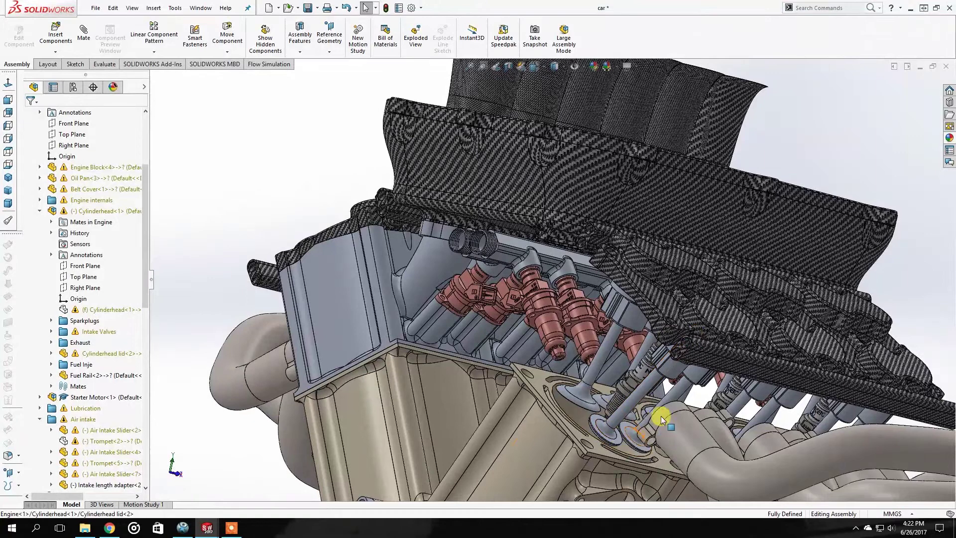
key(f)
middle_drag(673, 396, 626, 359)
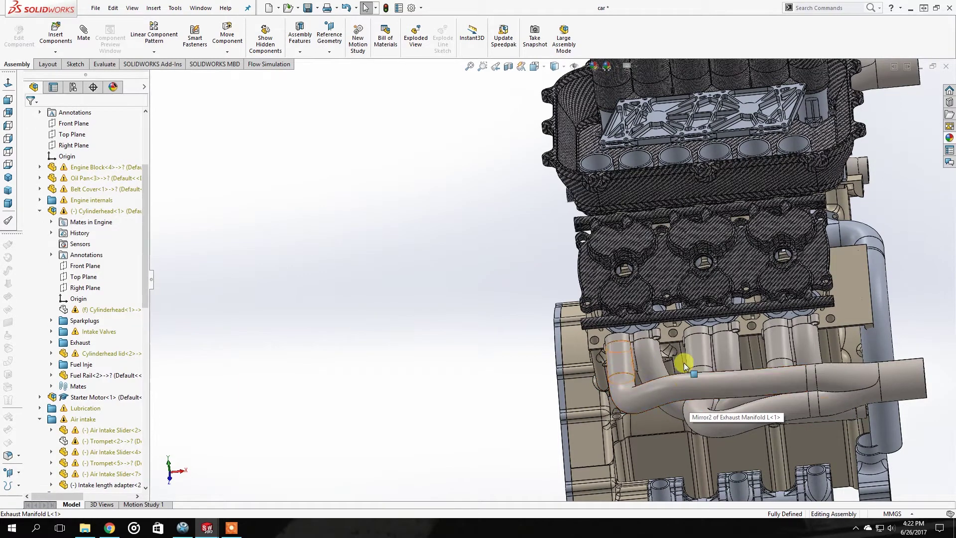
middle_drag(749, 361, 780, 376)
middle_drag(620, 412, 647, 404)
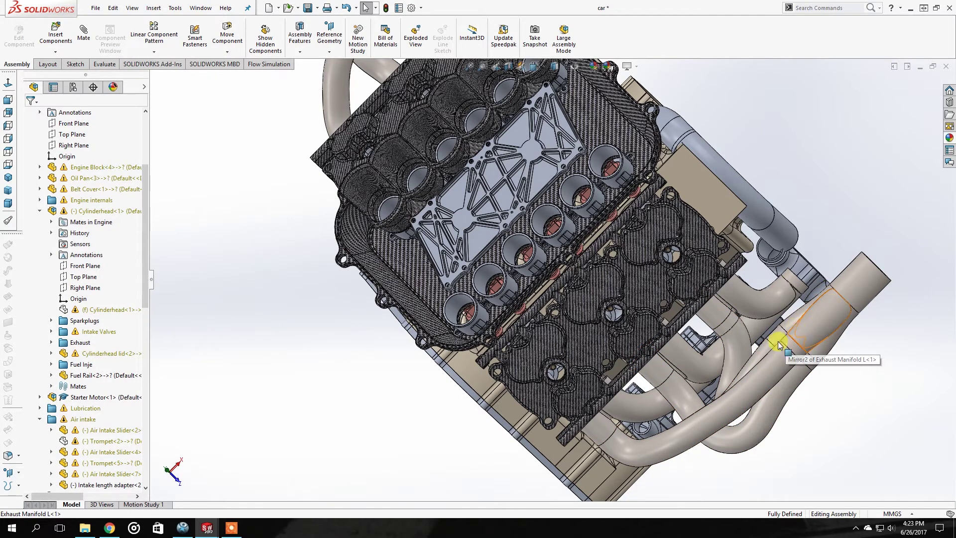
- Tilt the engine to look down on the cylinder head tops and exhaust headers
middle_drag(785, 331, 764, 313)
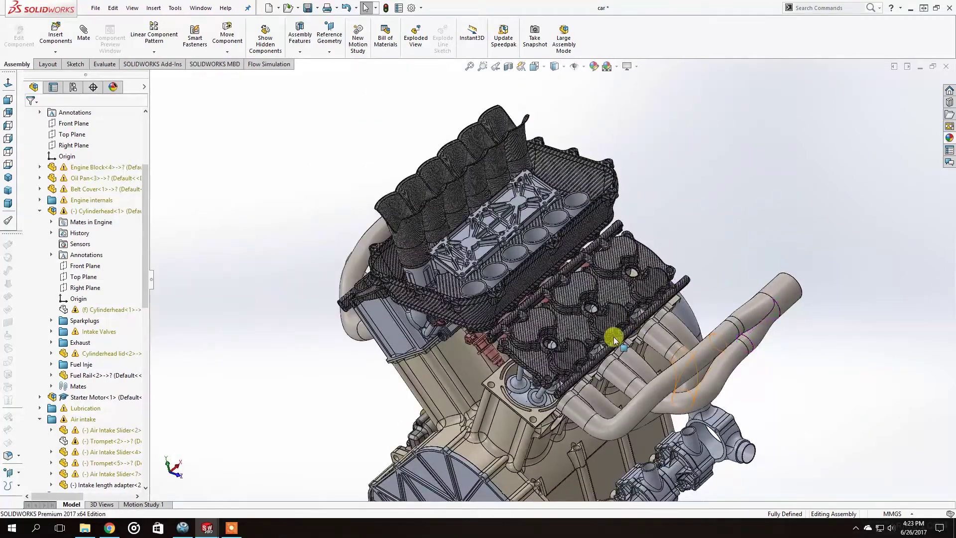
middle_drag(654, 354, 581, 384)
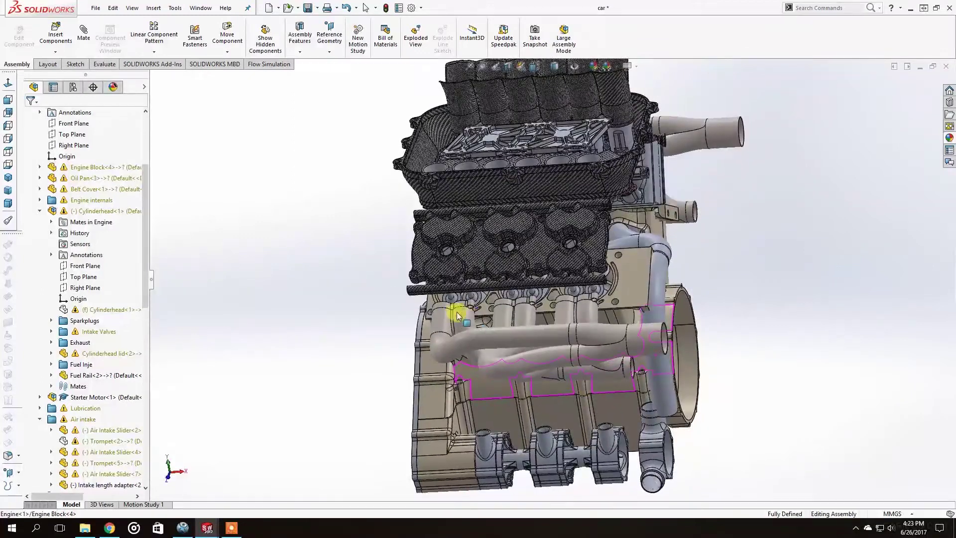
middle_drag(520, 349, 508, 256)
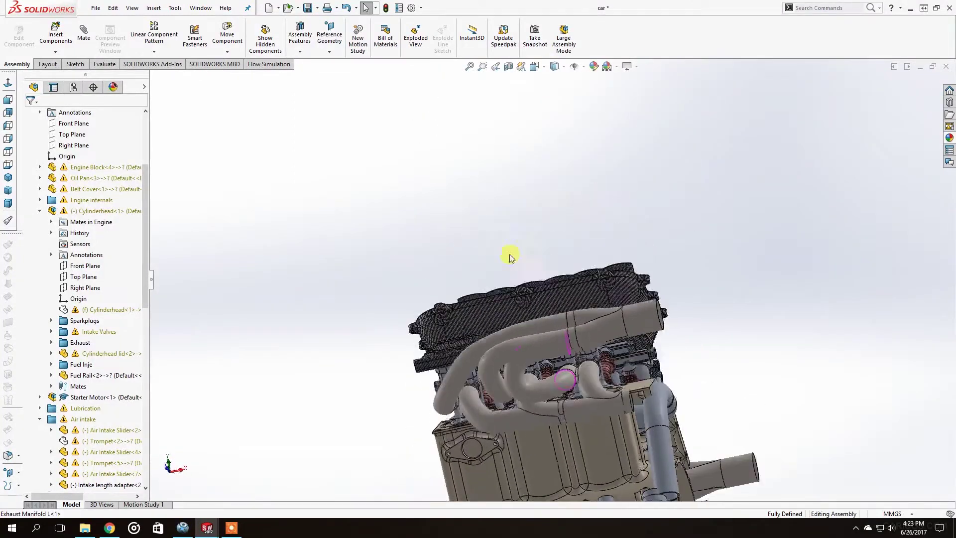
scroll(470, 392, down, 2)
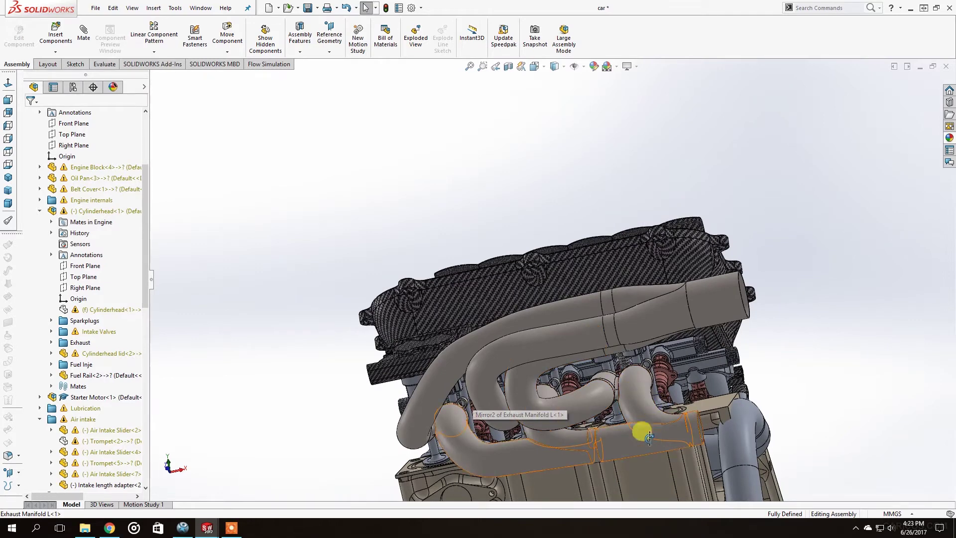
middle_drag(636, 429, 751, 374)
scroll(752, 374, down, 2)
scroll(740, 378, up, 3)
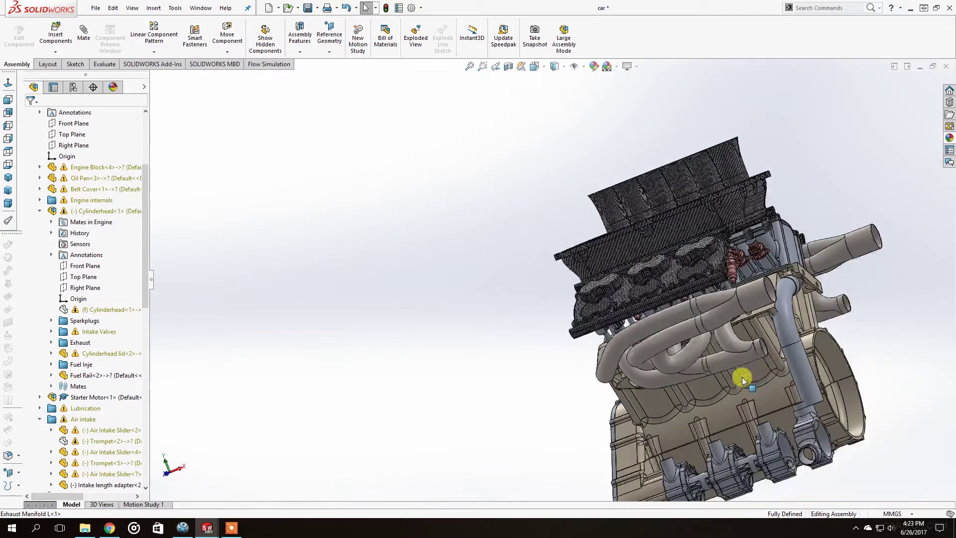
middle_drag(758, 365, 759, 296)
scroll(643, 410, down, 1)
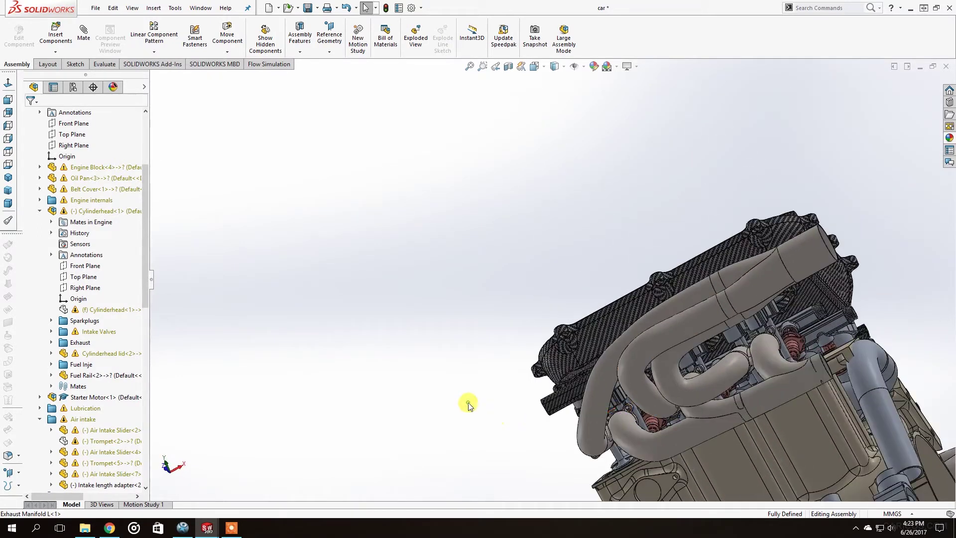
scroll(698, 379, up, 2)
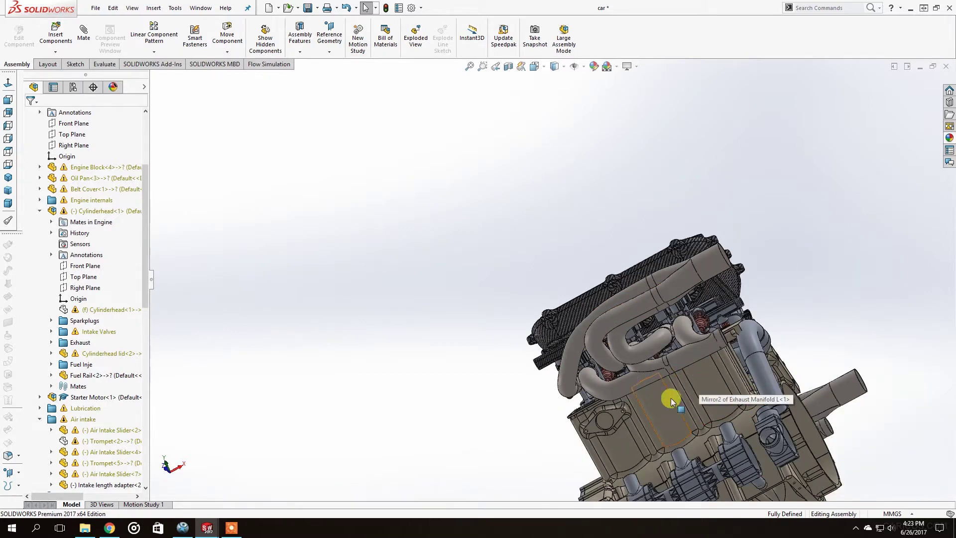
scroll(613, 375, down, 1)
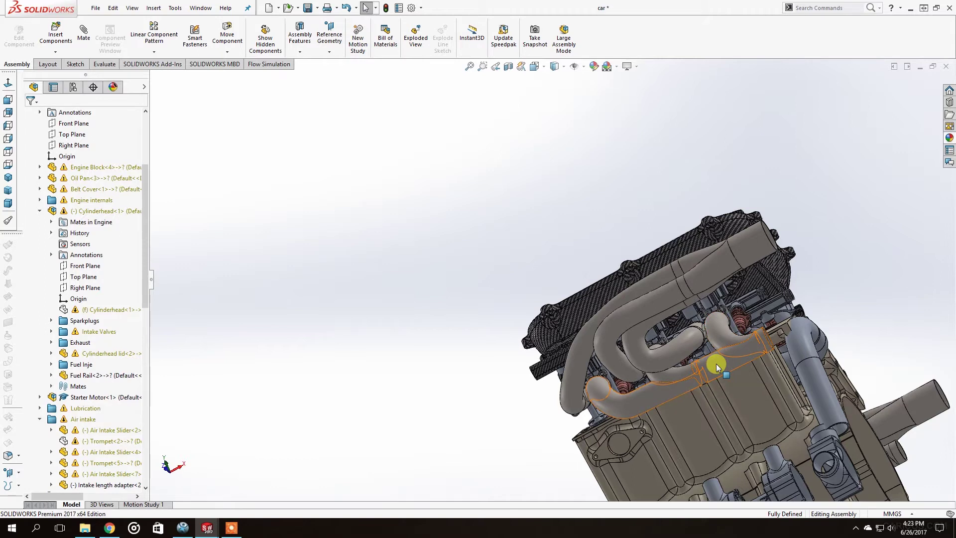
- Orbit past the exhaust manifold pipes to a top view of both cylinder heads
middle_drag(718, 363, 720, 369)
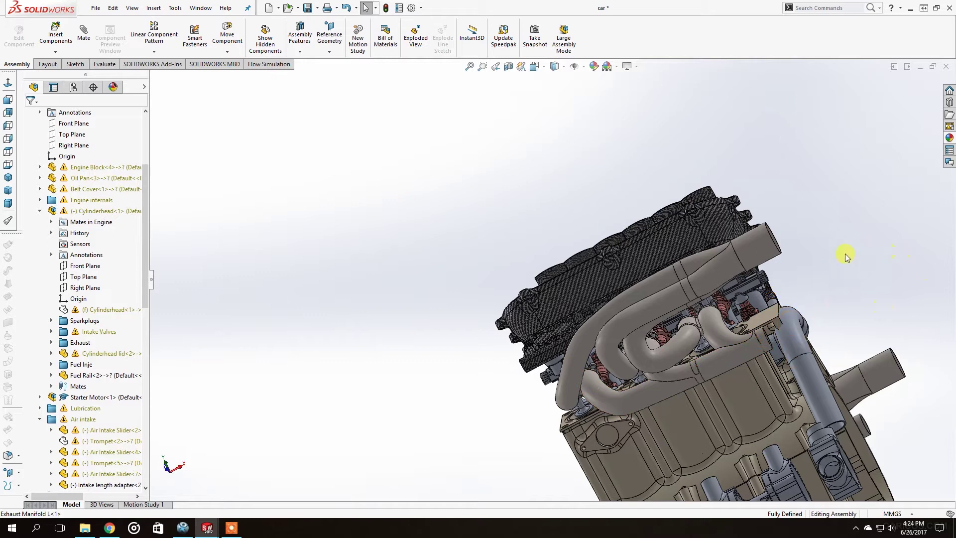
middle_drag(836, 300, 752, 306)
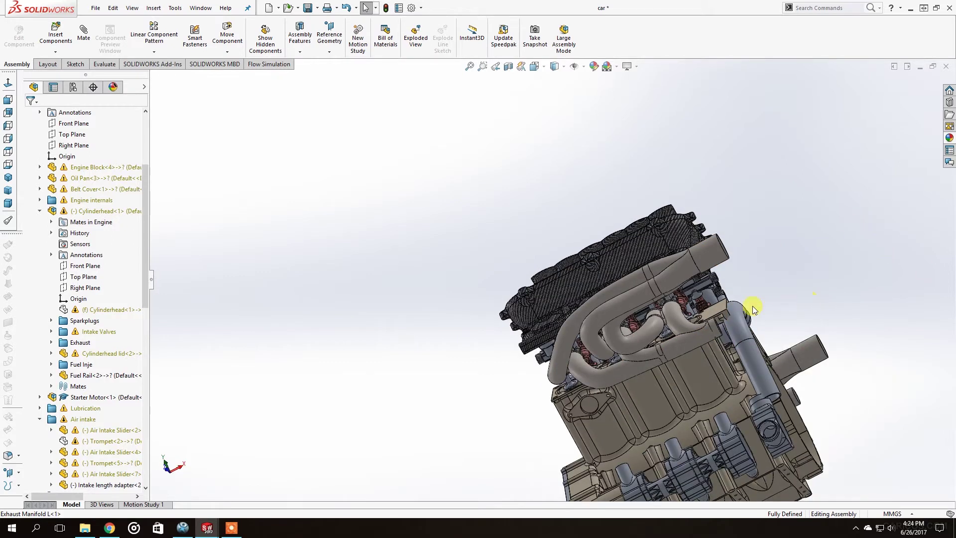
middle_drag(702, 327, 729, 303)
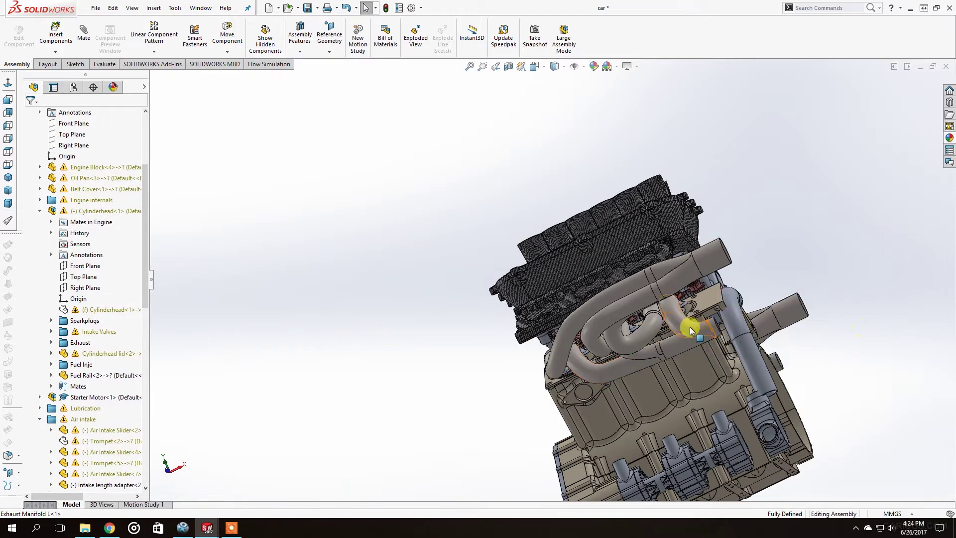
middle_drag(689, 327, 734, 295)
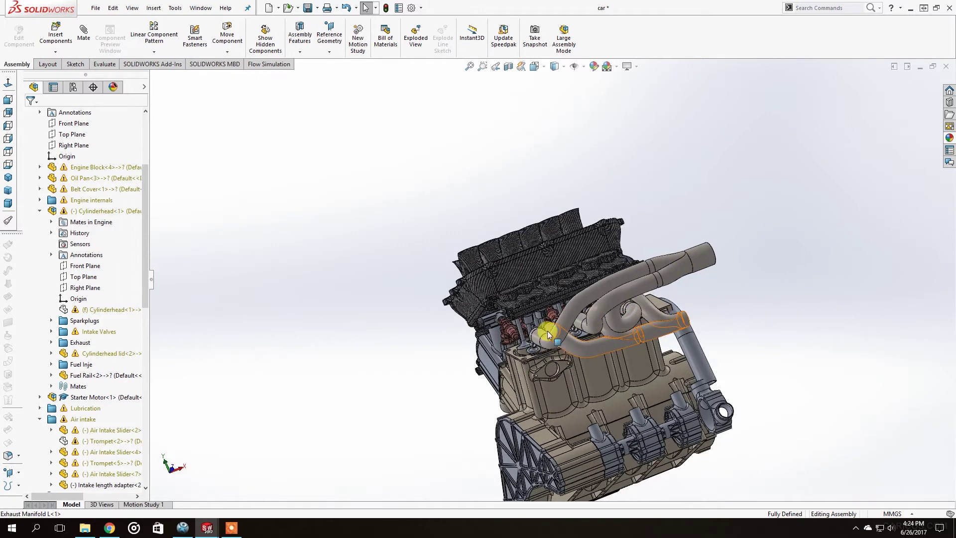
middle_drag(548, 326, 580, 341)
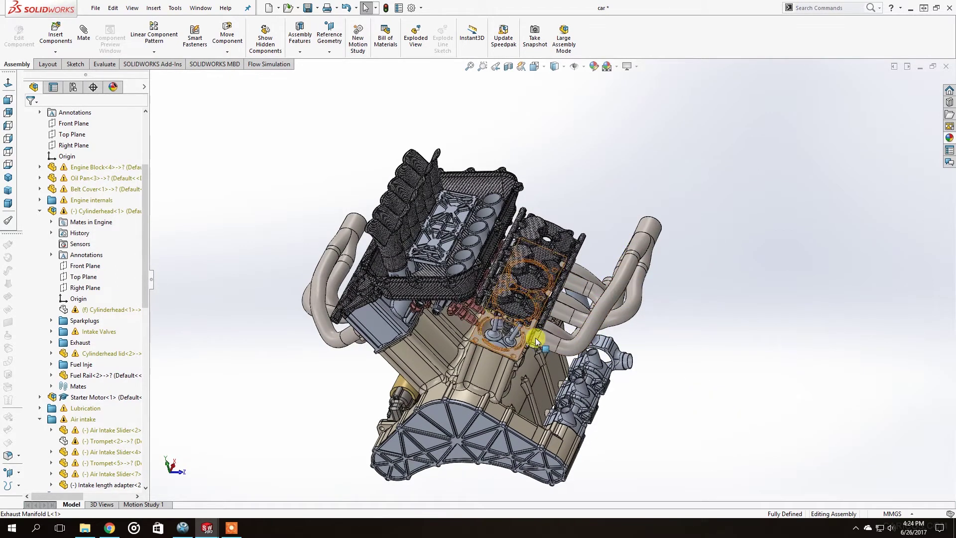
- Swing the engine to a face-on front view of the V with headers both sides
middle_drag(665, 235, 545, 321)
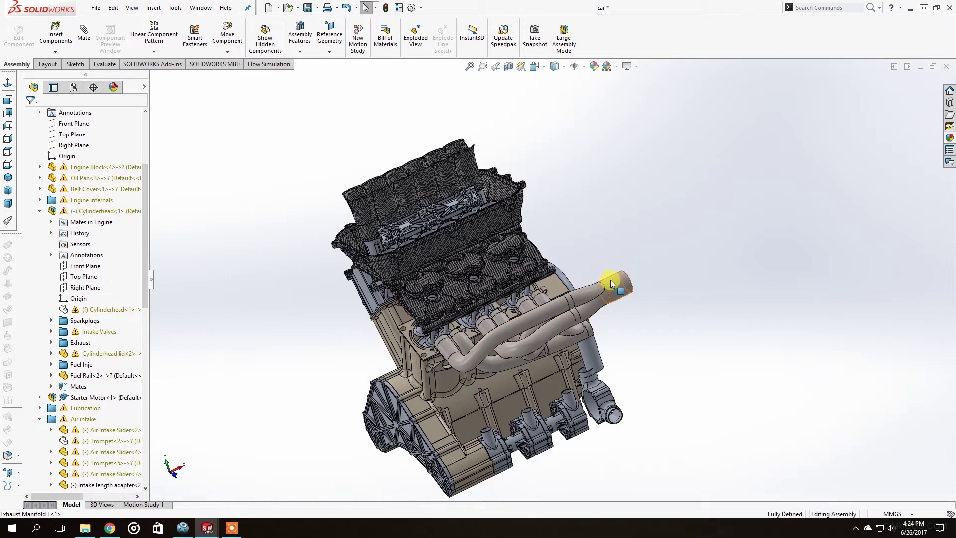
middle_drag(607, 287, 633, 290)
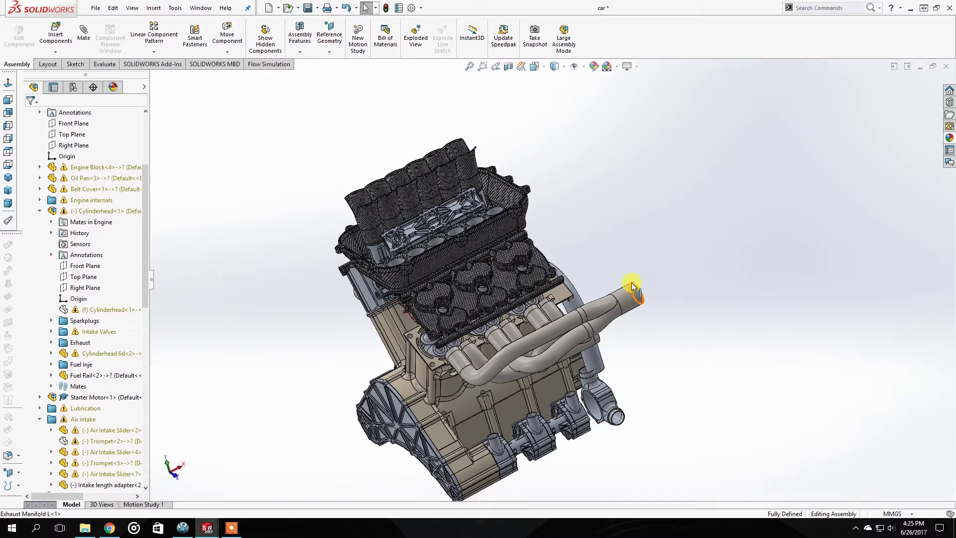
middle_drag(426, 301, 376, 300)
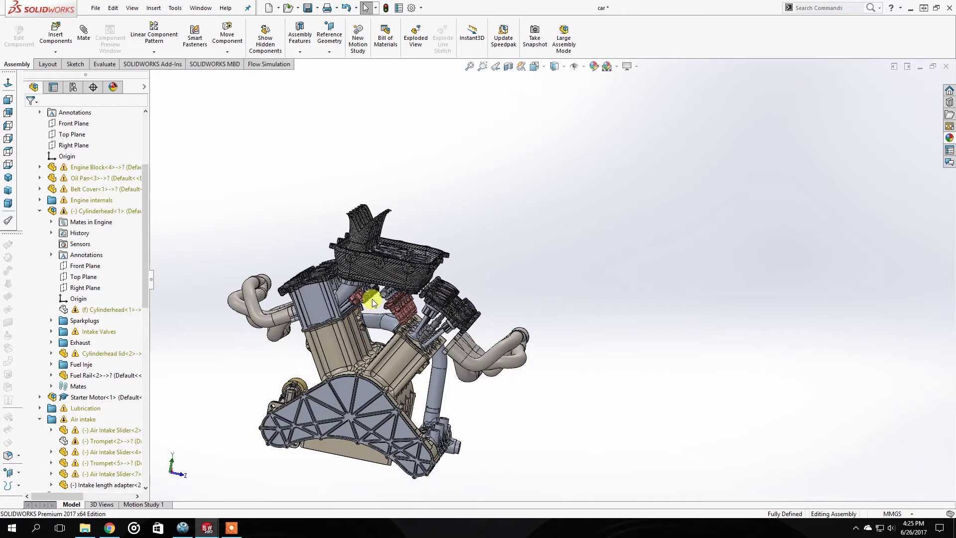
- Zoom in on the fuel injectors, select the exhaust manifold pipe, and turn to the headers' side
middle_drag(442, 294, 419, 278)
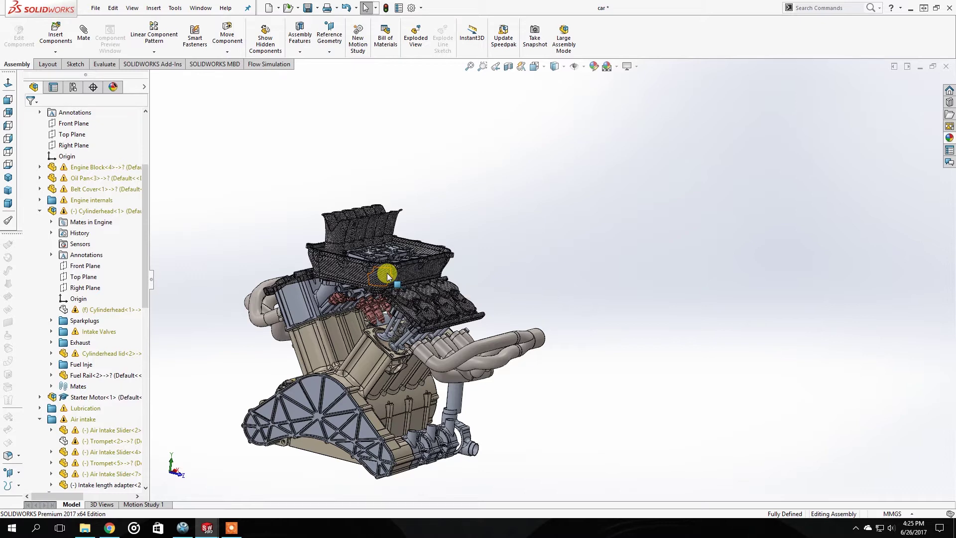
middle_drag(402, 345, 252, 301)
scroll(278, 330, down, 5)
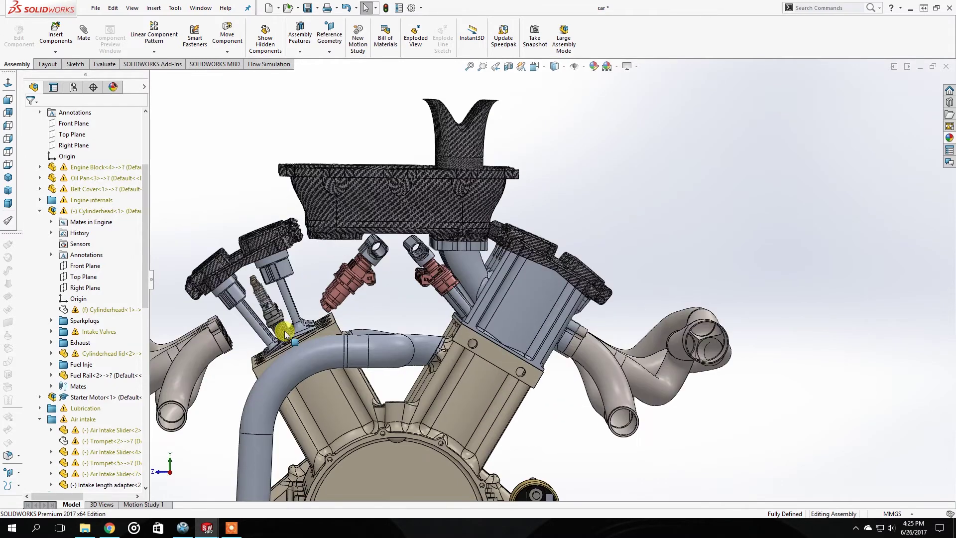
middle_drag(299, 338, 219, 329)
click(351, 315)
middle_drag(288, 360, 342, 335)
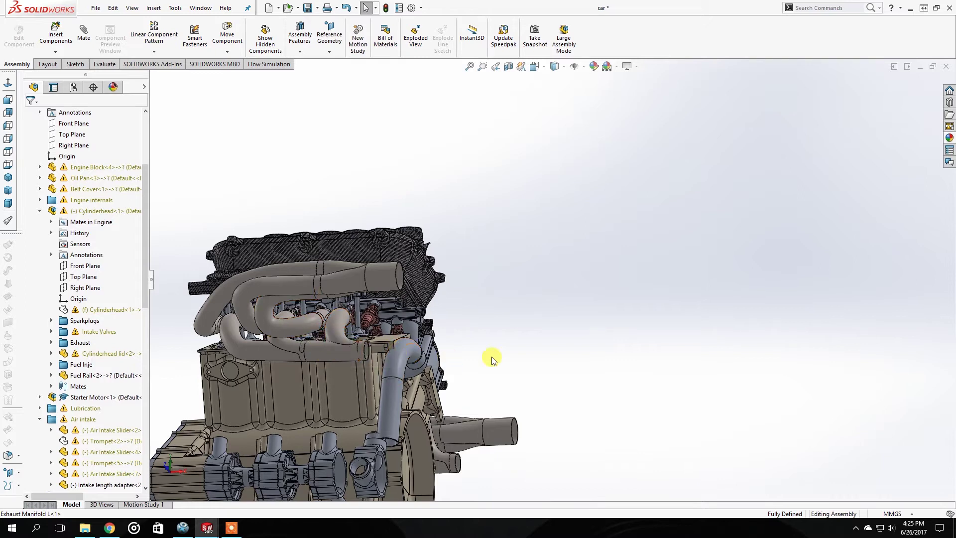
- Select the Exhaust Manifold L<1> pipe loop and orbit around it on the engine
middle_drag(380, 357, 288, 391)
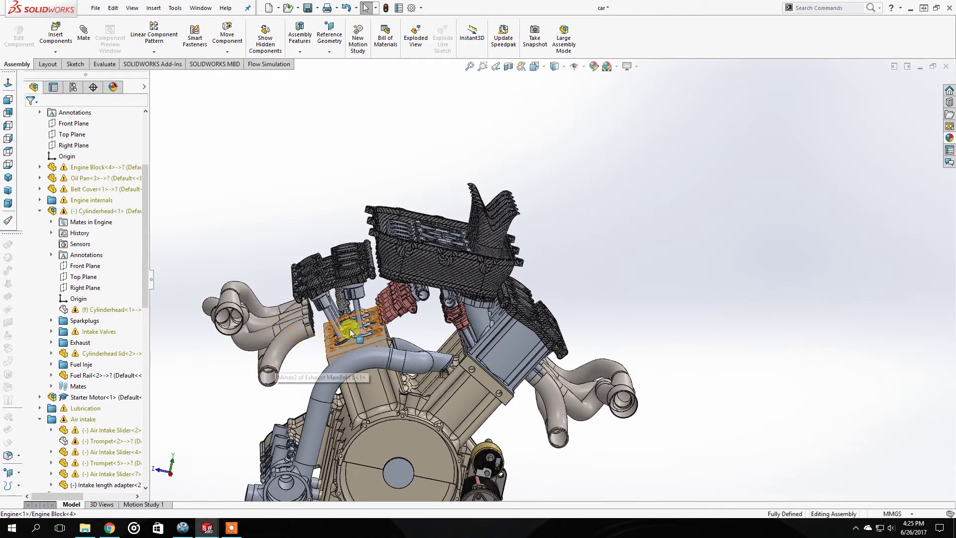
middle_drag(292, 325, 367, 363)
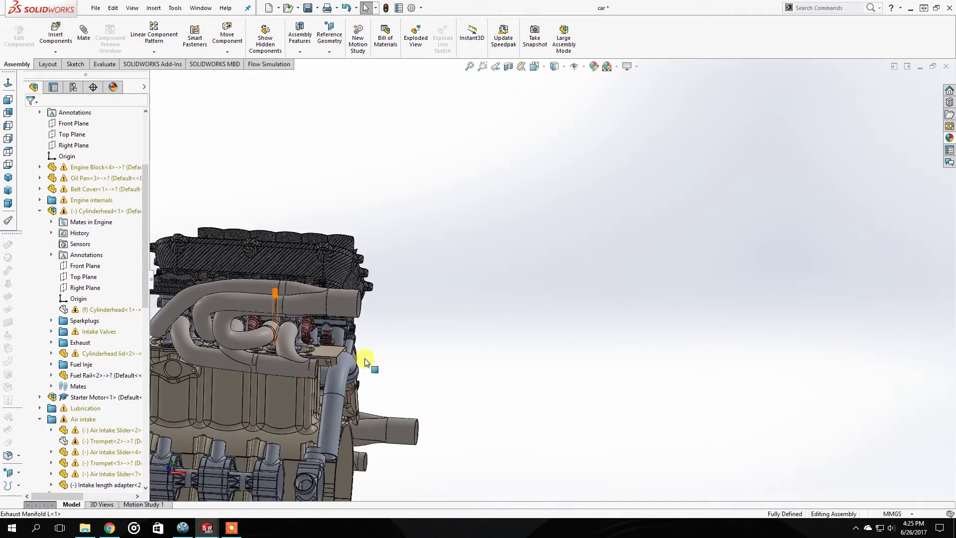
click(286, 339)
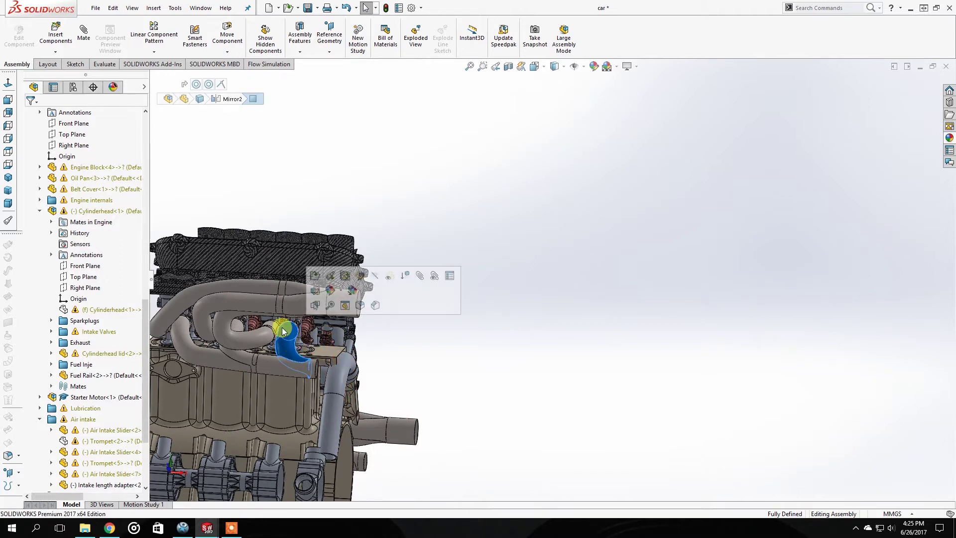
click(263, 346)
middle_drag(263, 346, 203, 384)
middle_drag(316, 312, 309, 314)
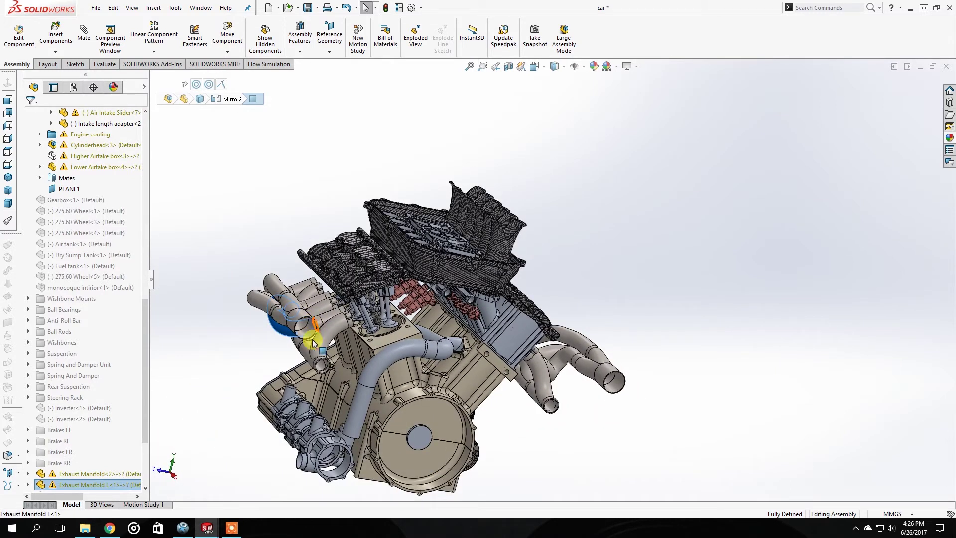
middle_drag(313, 352, 298, 343)
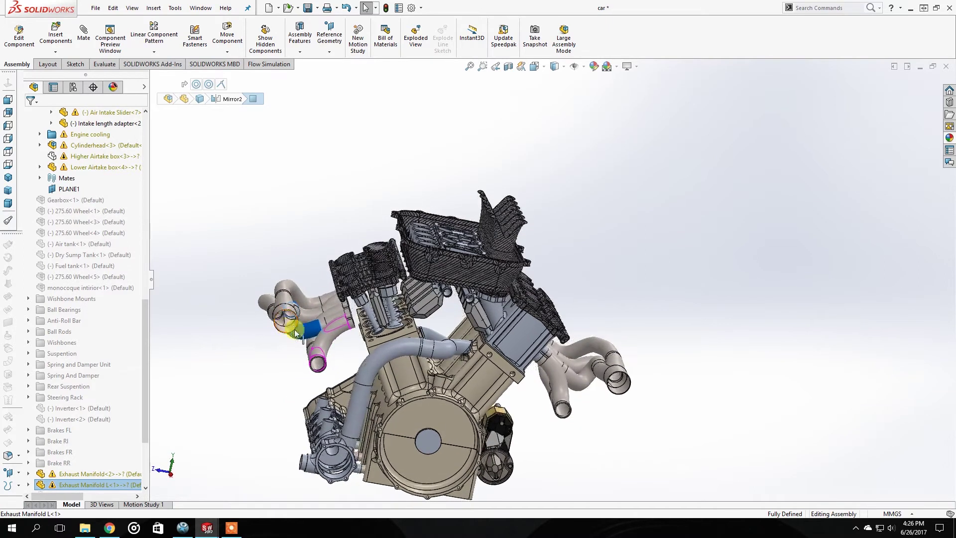
middle_drag(387, 381, 393, 378)
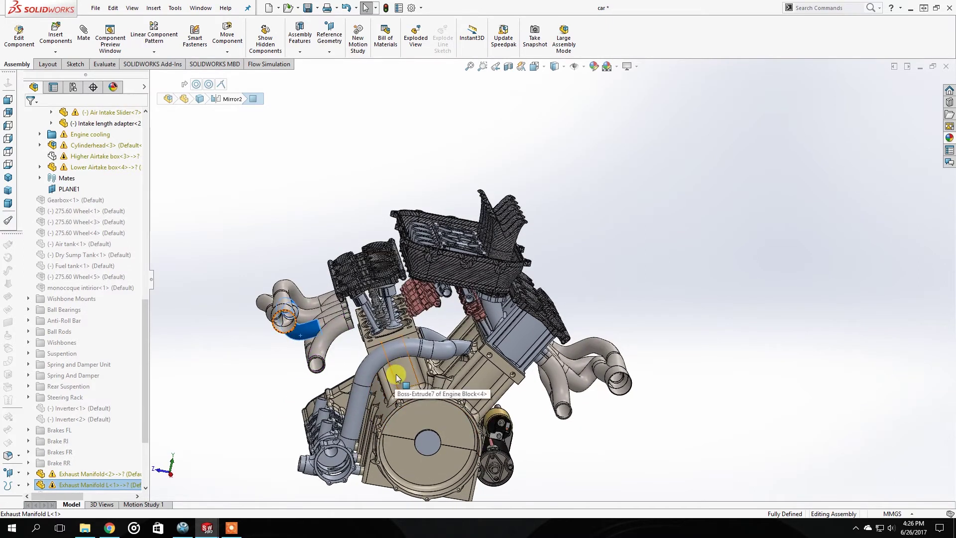
- Hide the engine block and orbit to view the exposed pistons and crankshaft
right_click(396, 375)
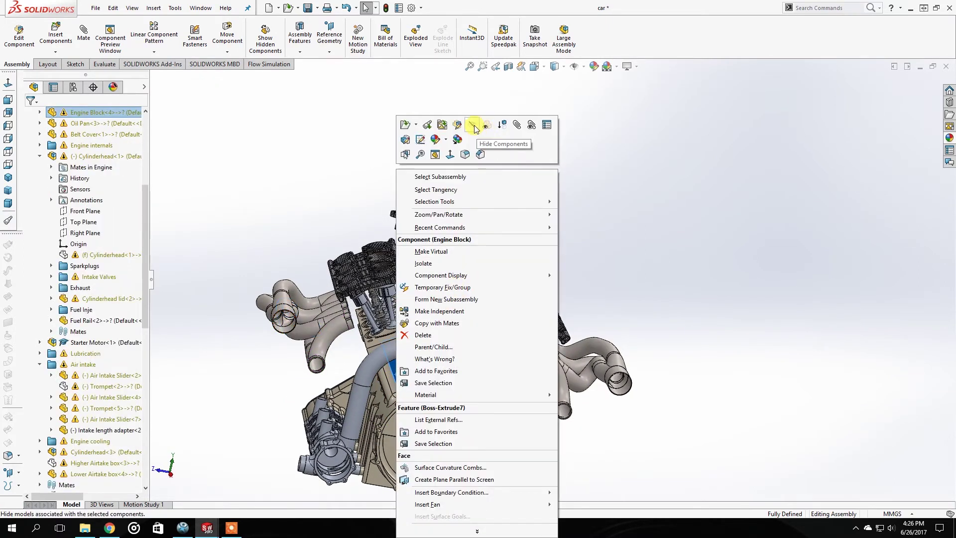
key(Escape)
middle_drag(427, 384, 420, 433)
scroll(429, 387, down, 3)
scroll(423, 406, up, 3)
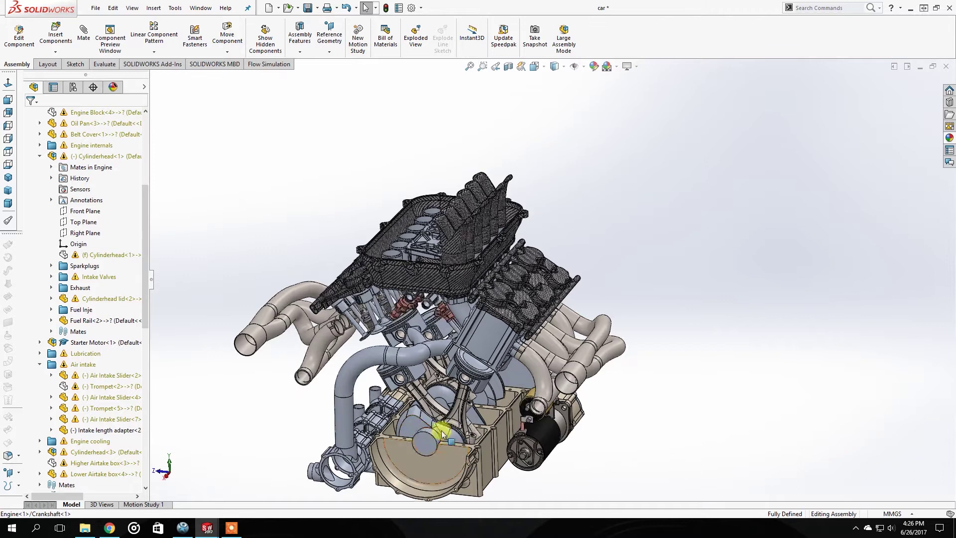
- Zoom in and slide a piston down its cylinder bore
scroll(458, 366, down, 2)
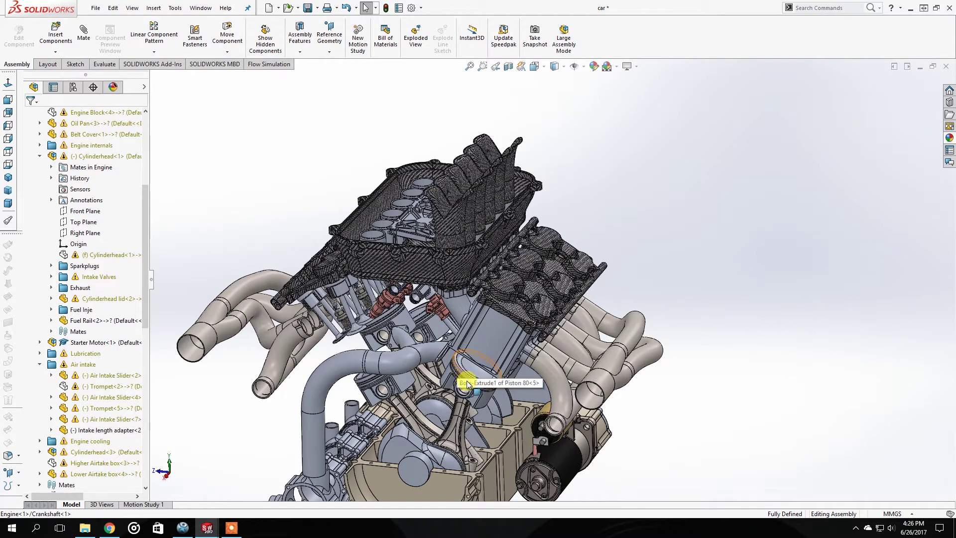
drag(462, 381, 448, 427)
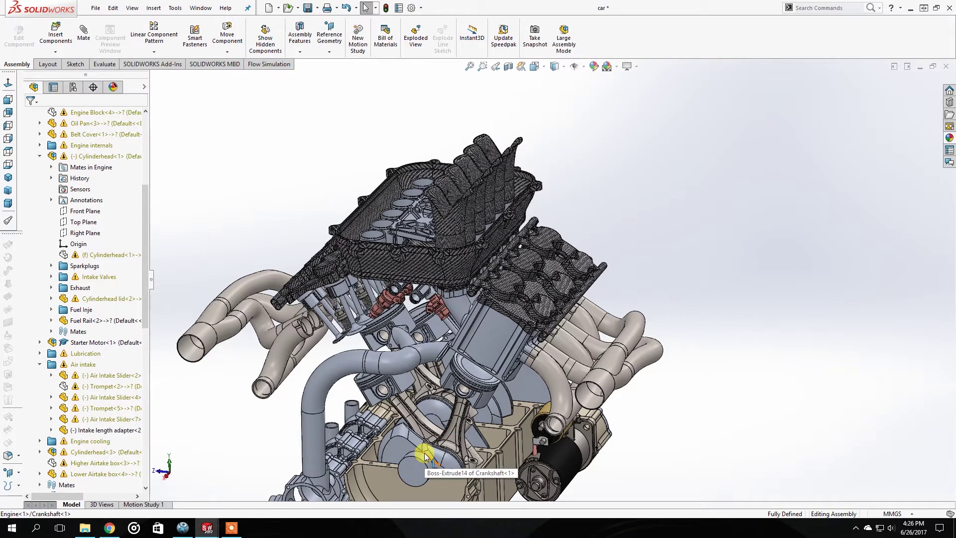
middle_drag(480, 384, 504, 337)
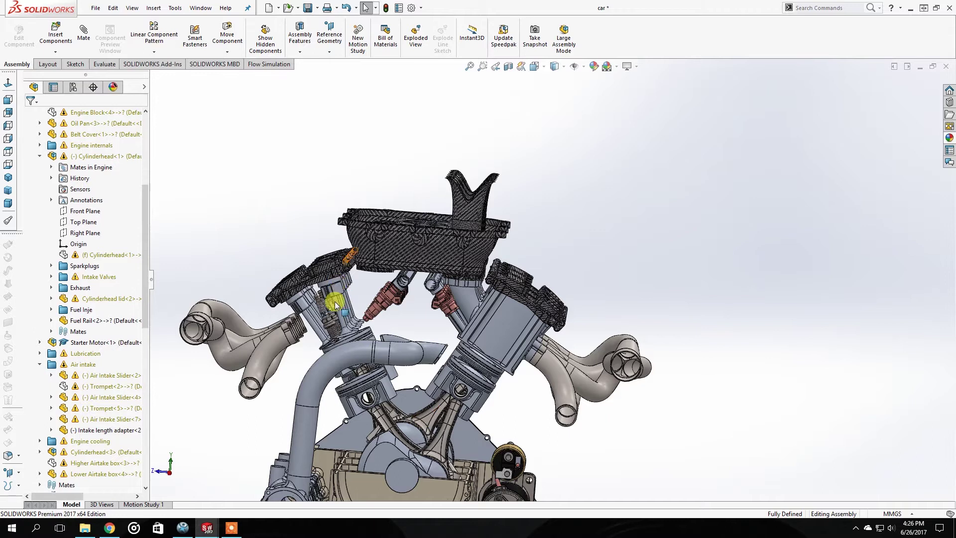
- Orbit around the cylinder heads to examine the red injectors and valves from several angles
middle_drag(335, 305, 338, 325)
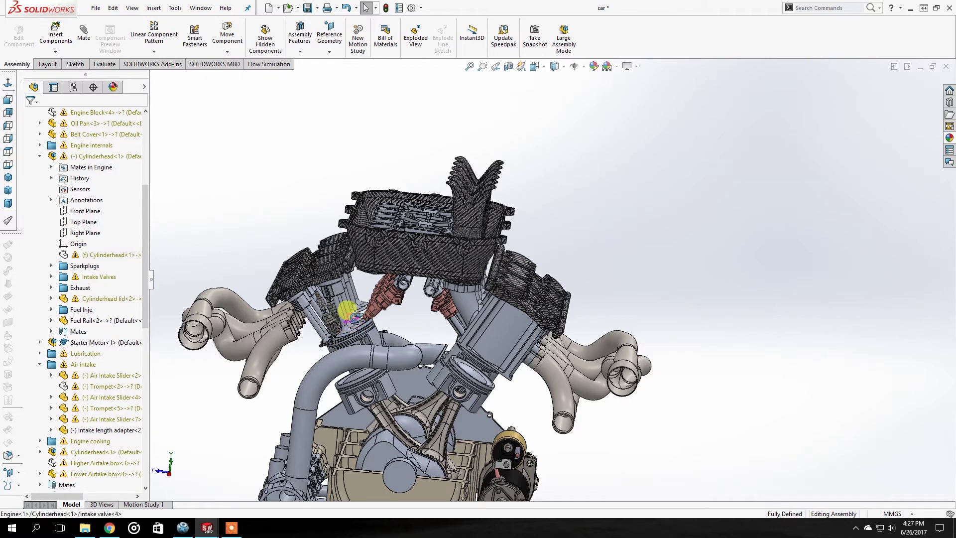
mouse_move(342, 305)
middle_down()
mouse_move(342, 284)
mouse_move(350, 296)
middle_up()
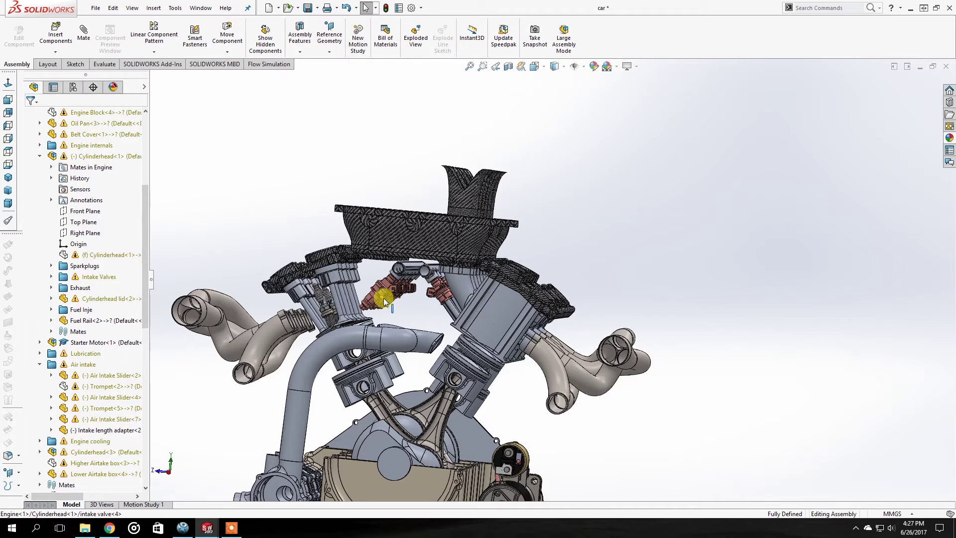
middle_drag(370, 286, 382, 293)
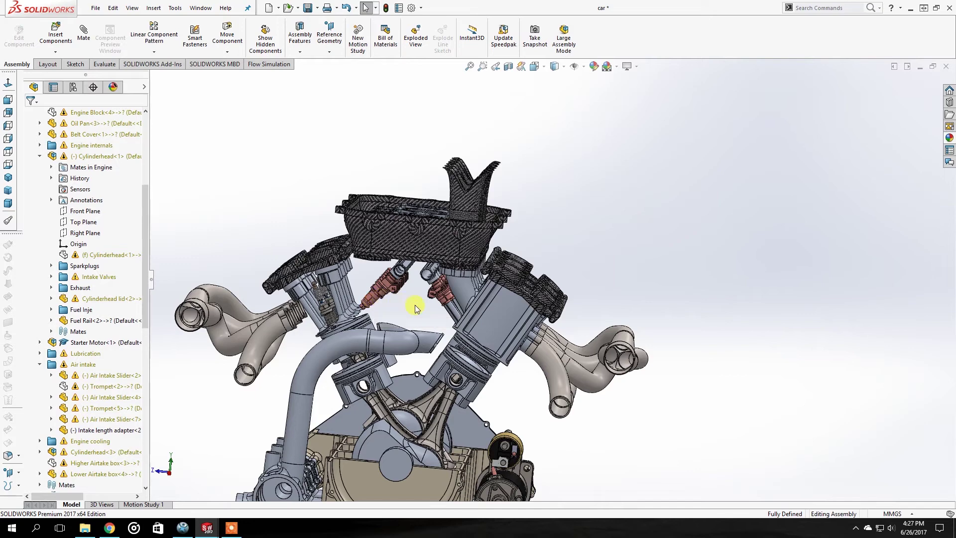
middle_drag(440, 289, 420, 303)
drag(351, 310, 341, 310)
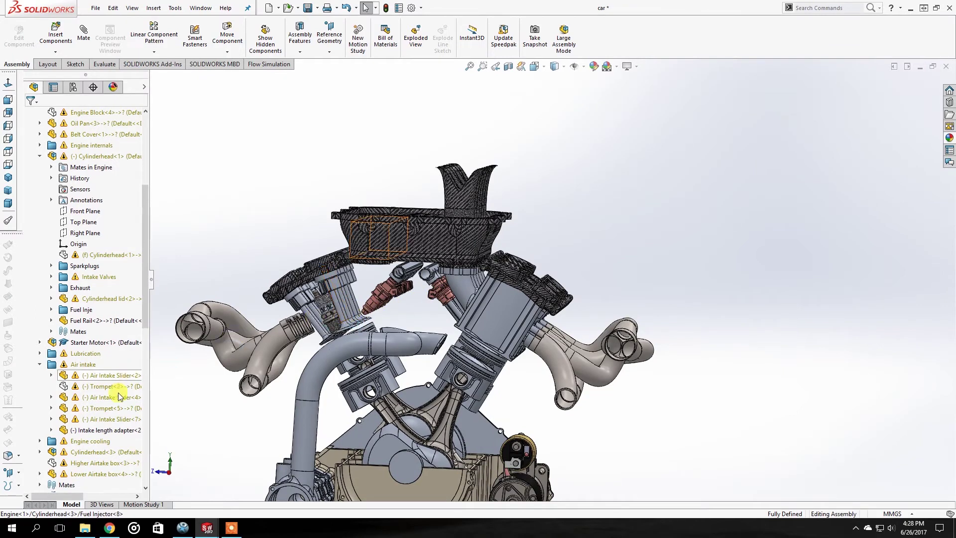
- Return to the front view and hide the coil packs to expose injectors and valve springs
key(ctrl+1)
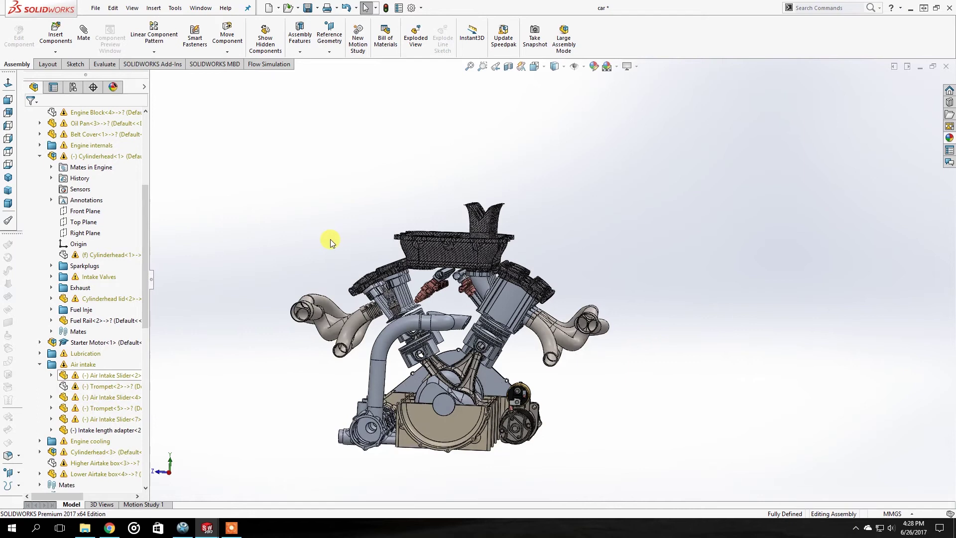
key(Tab)
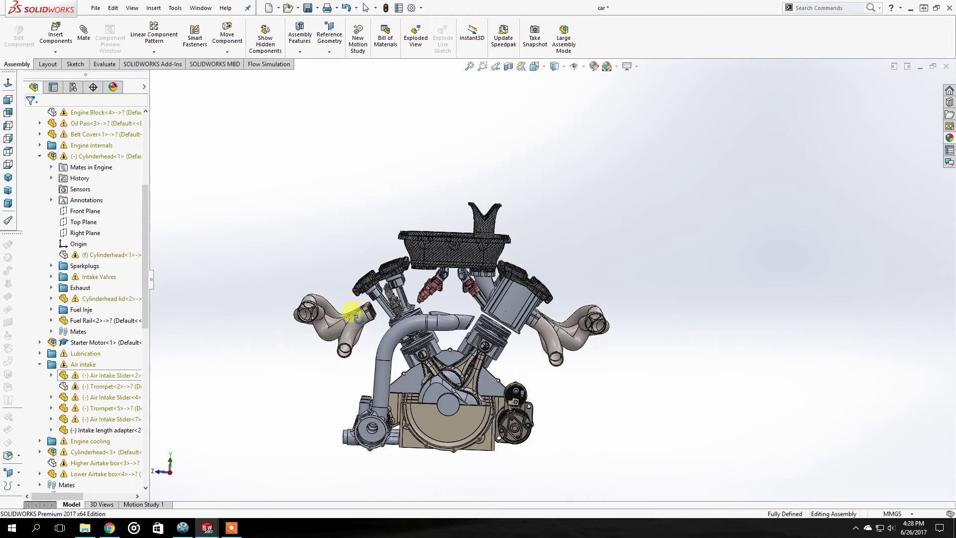
middle_drag(355, 314, 405, 398)
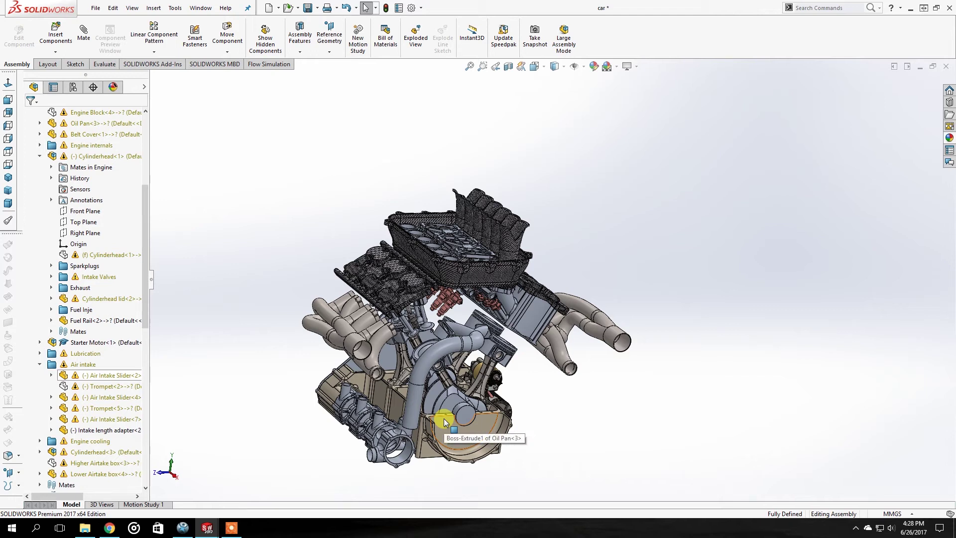
- From the Right view, box-select the components around the right cylinder head
key(ctrl+4)
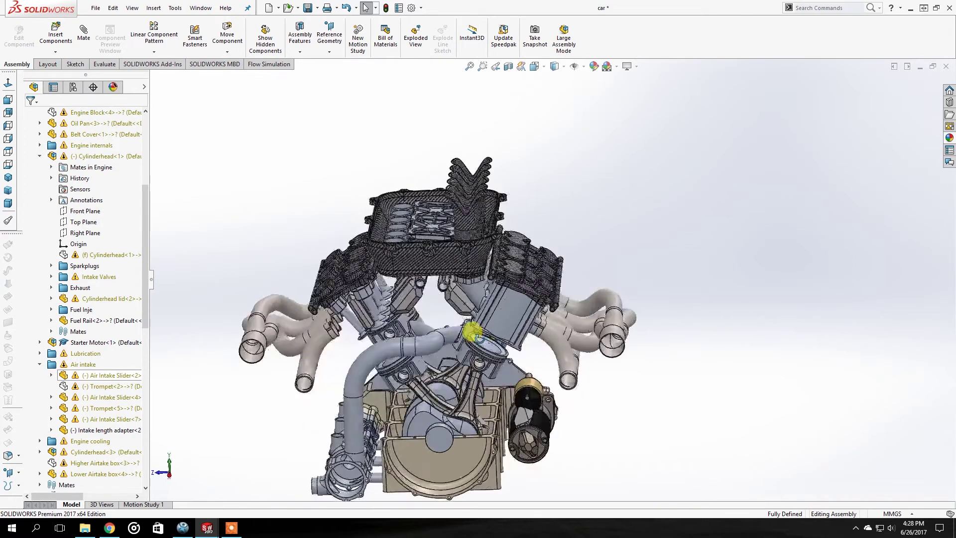
middle_drag(491, 335, 512, 331)
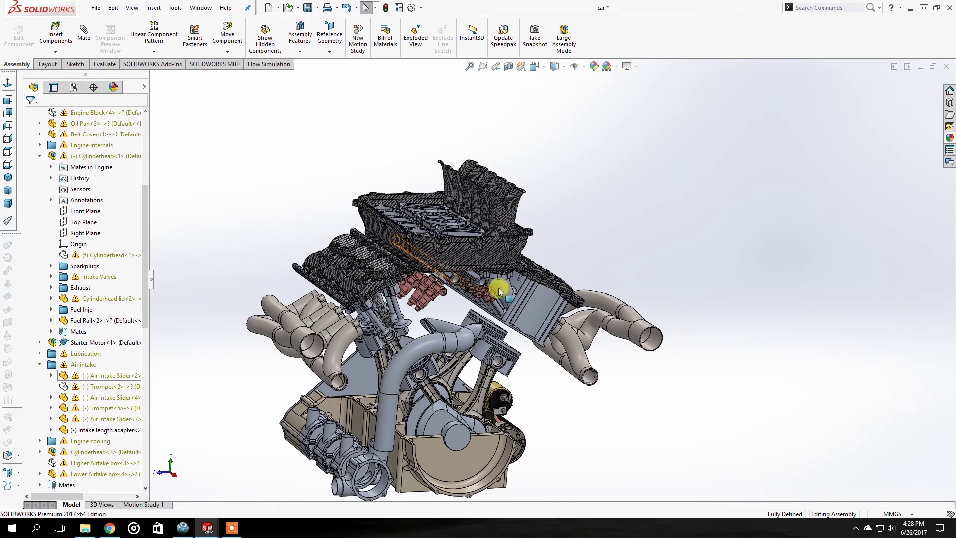
drag(272, 185, 178, 264)
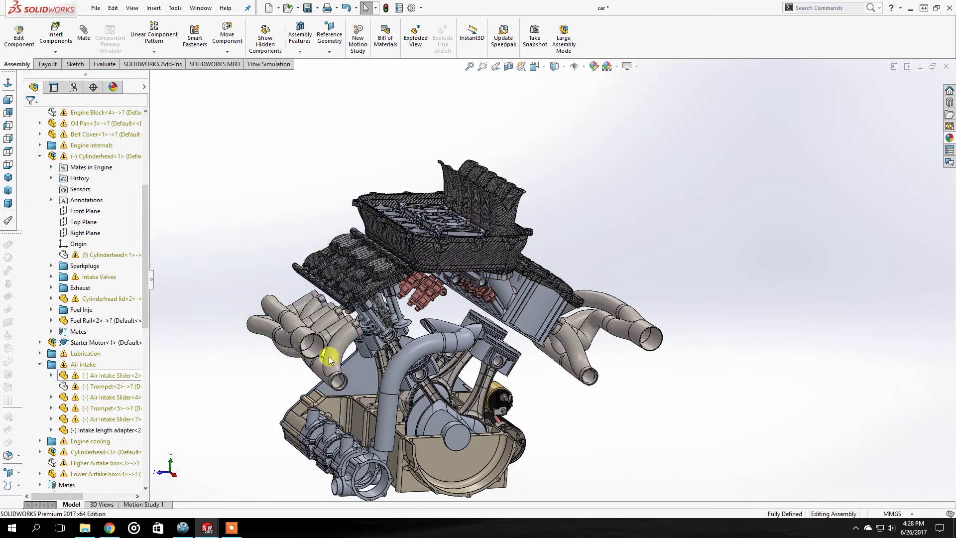
mouse_move(329, 356)
middle_down()
mouse_move(420, 336)
mouse_move(442, 367)
mouse_move(478, 301)
mouse_move(469, 325)
mouse_move(455, 314)
mouse_move(423, 347)
mouse_move(342, 353)
middle_up()
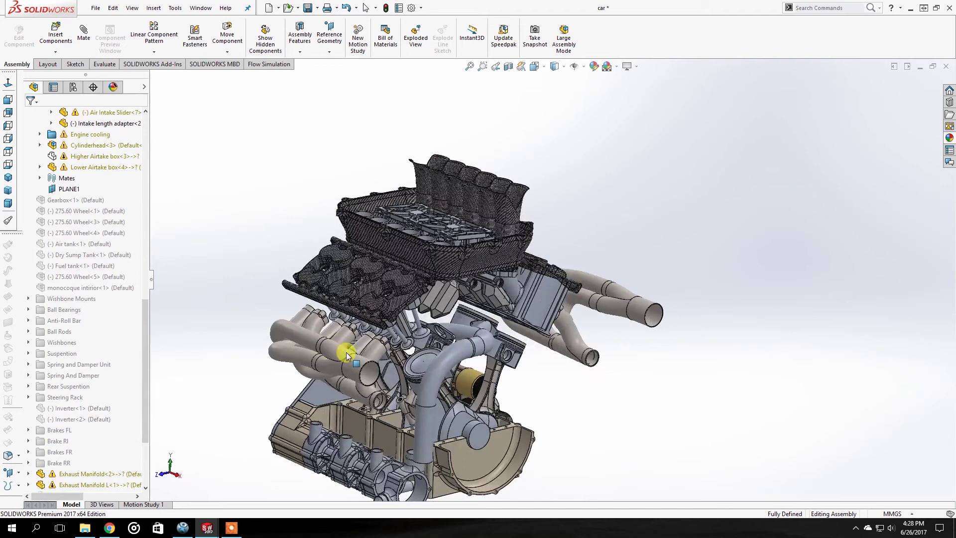